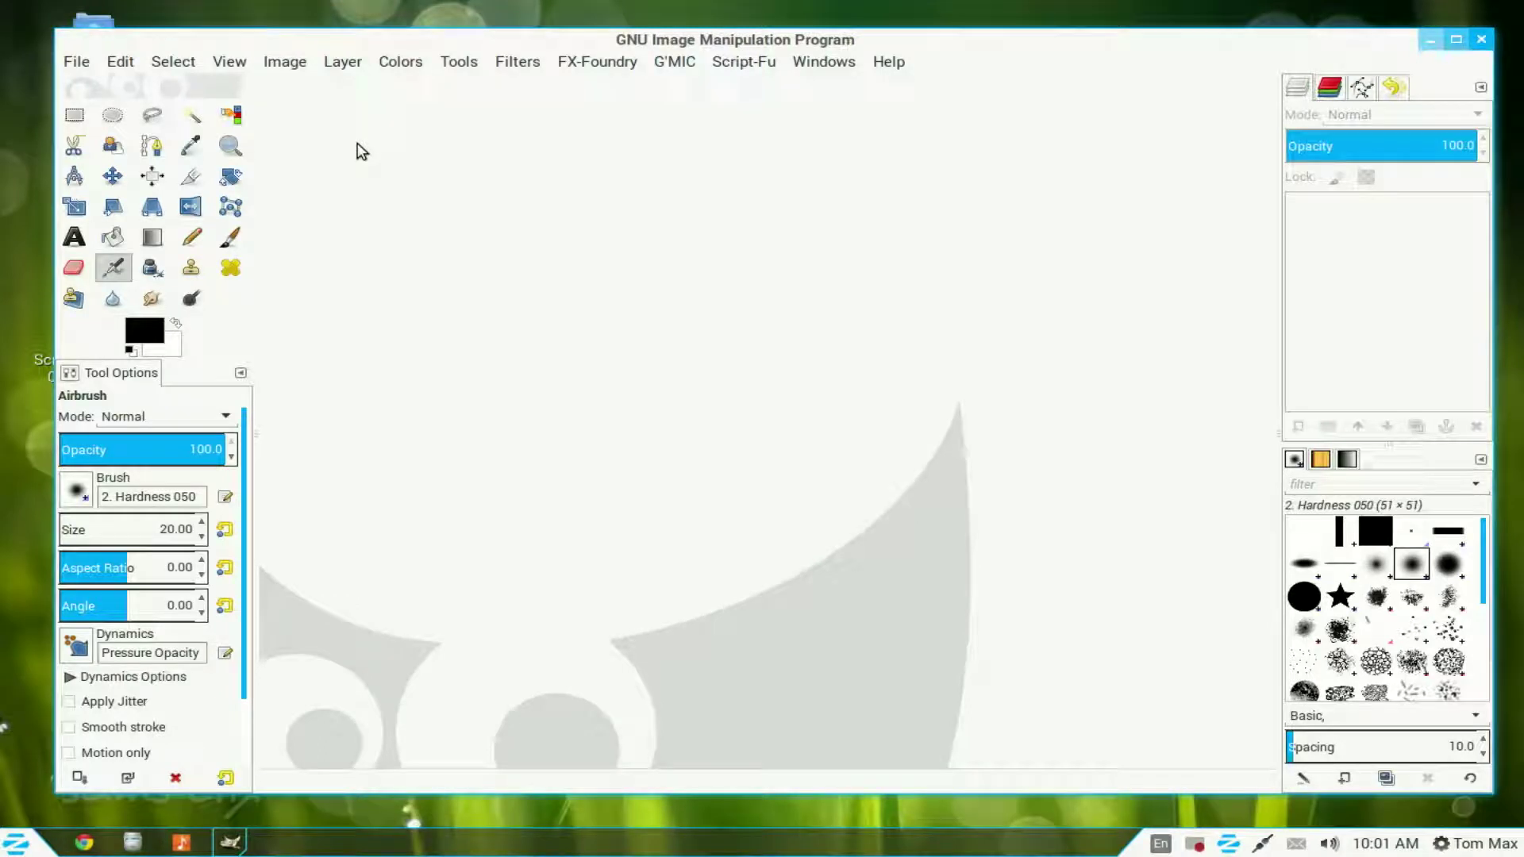
Open IMG_2818.JPG from the recent files list.
{"action": "left_click", "coordinate": [88, 68]}
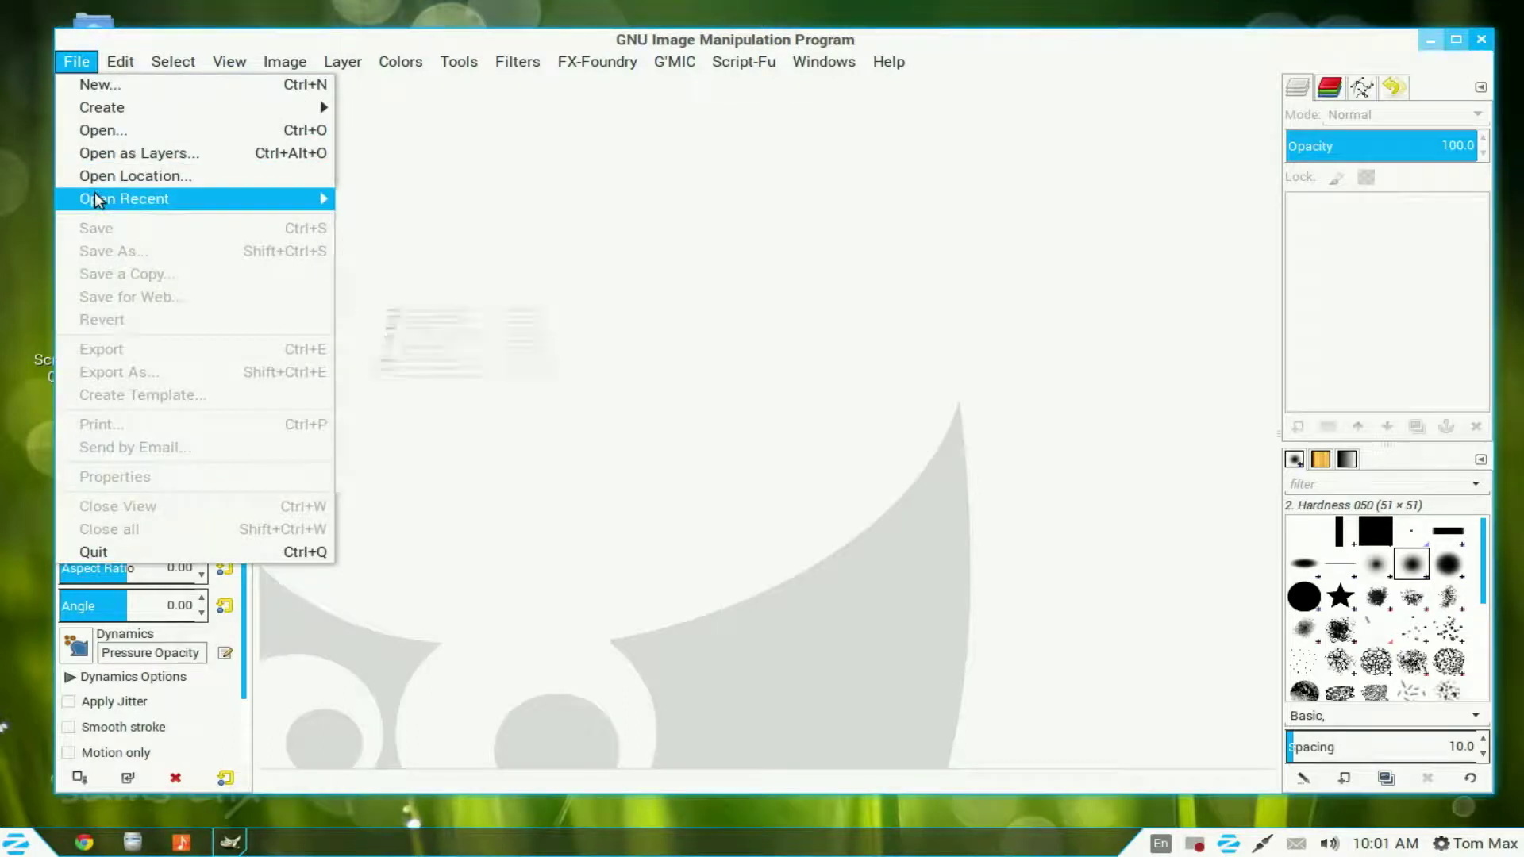
{"action": "mouse_move", "coordinate": [98, 198]}
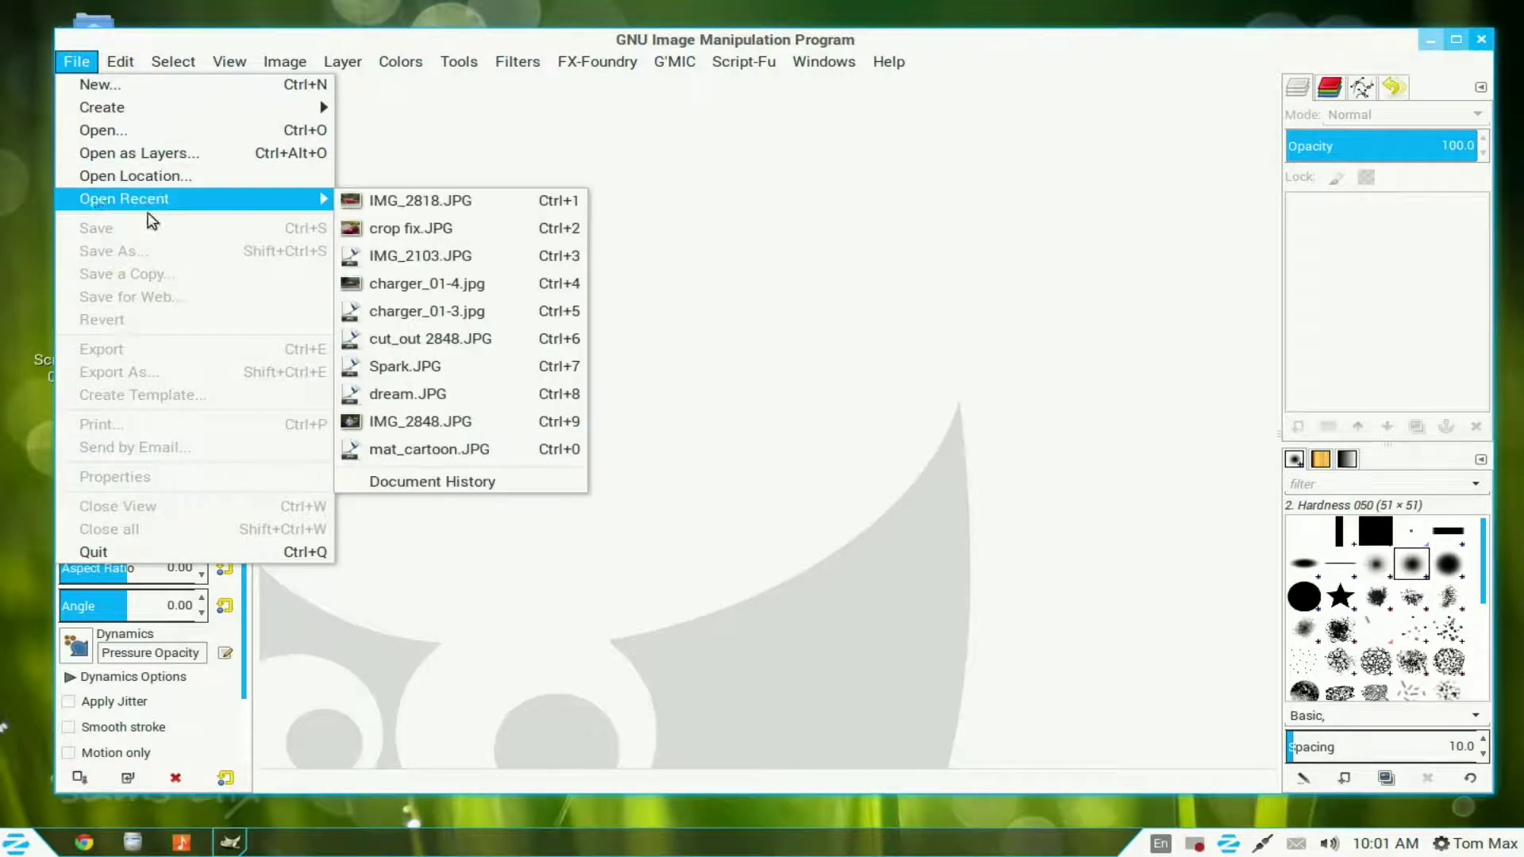
{"action": "left_click", "coordinate": [395, 203]}
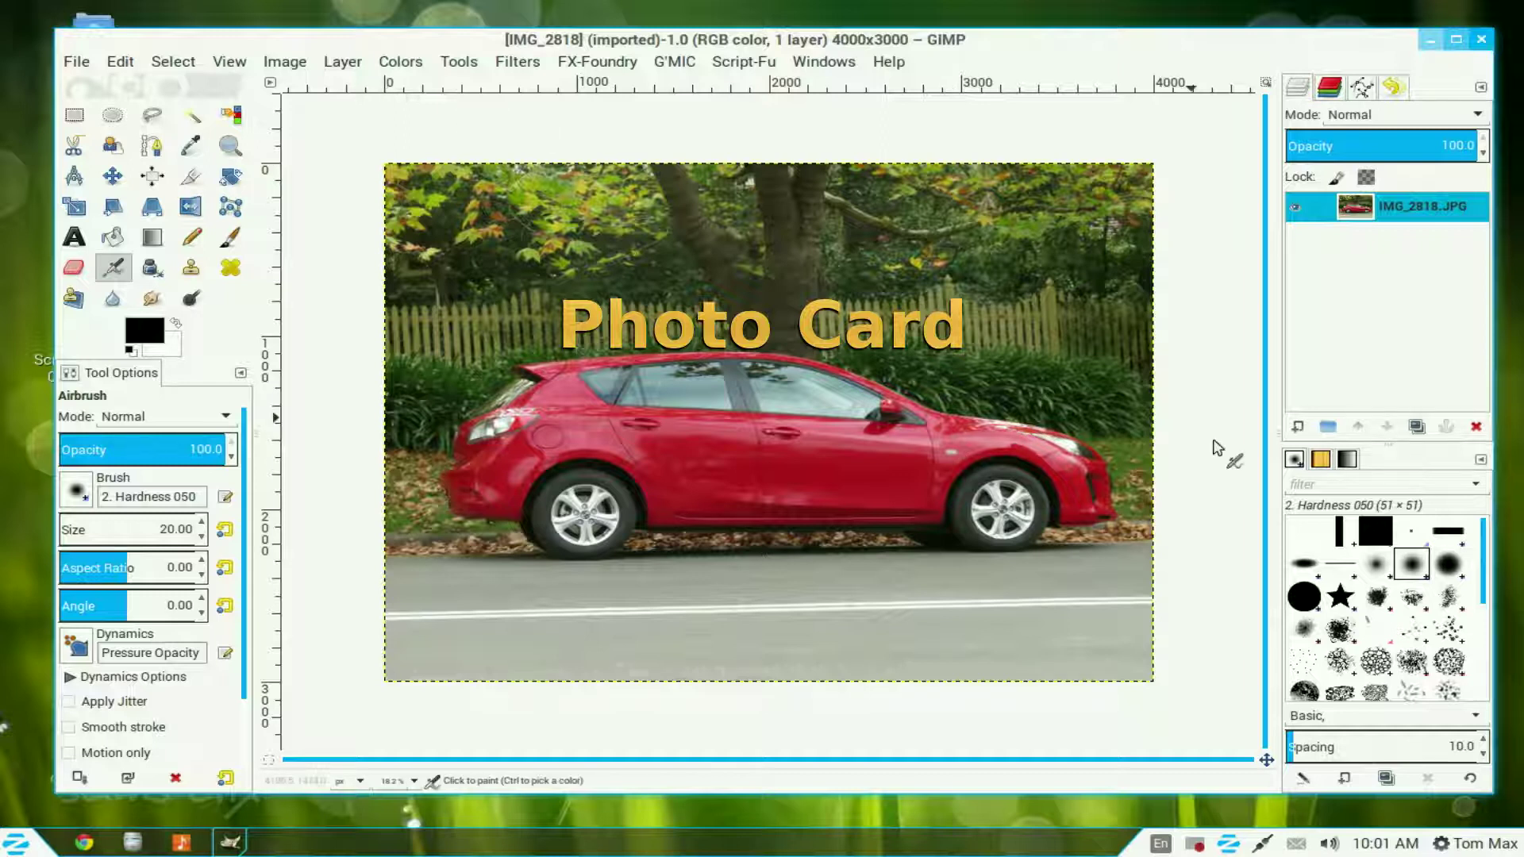
Duplicate the photo layer and scale the copy to 2037 × 3099 px, narrowing the car.
{"action": "left_click", "coordinate": [1414, 428]}
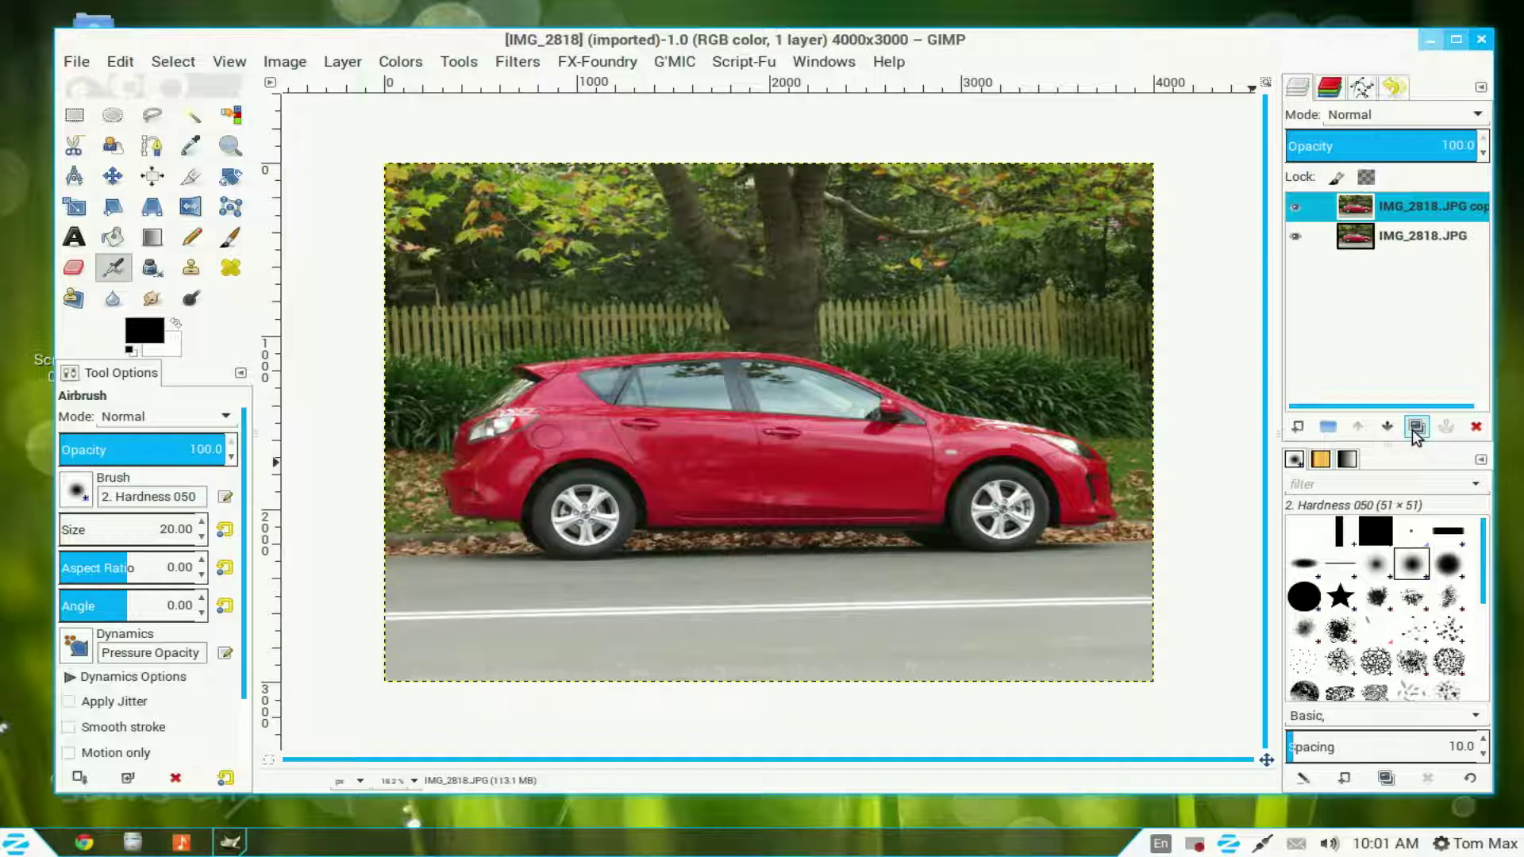
{"action": "left_click", "coordinate": [74, 208]}
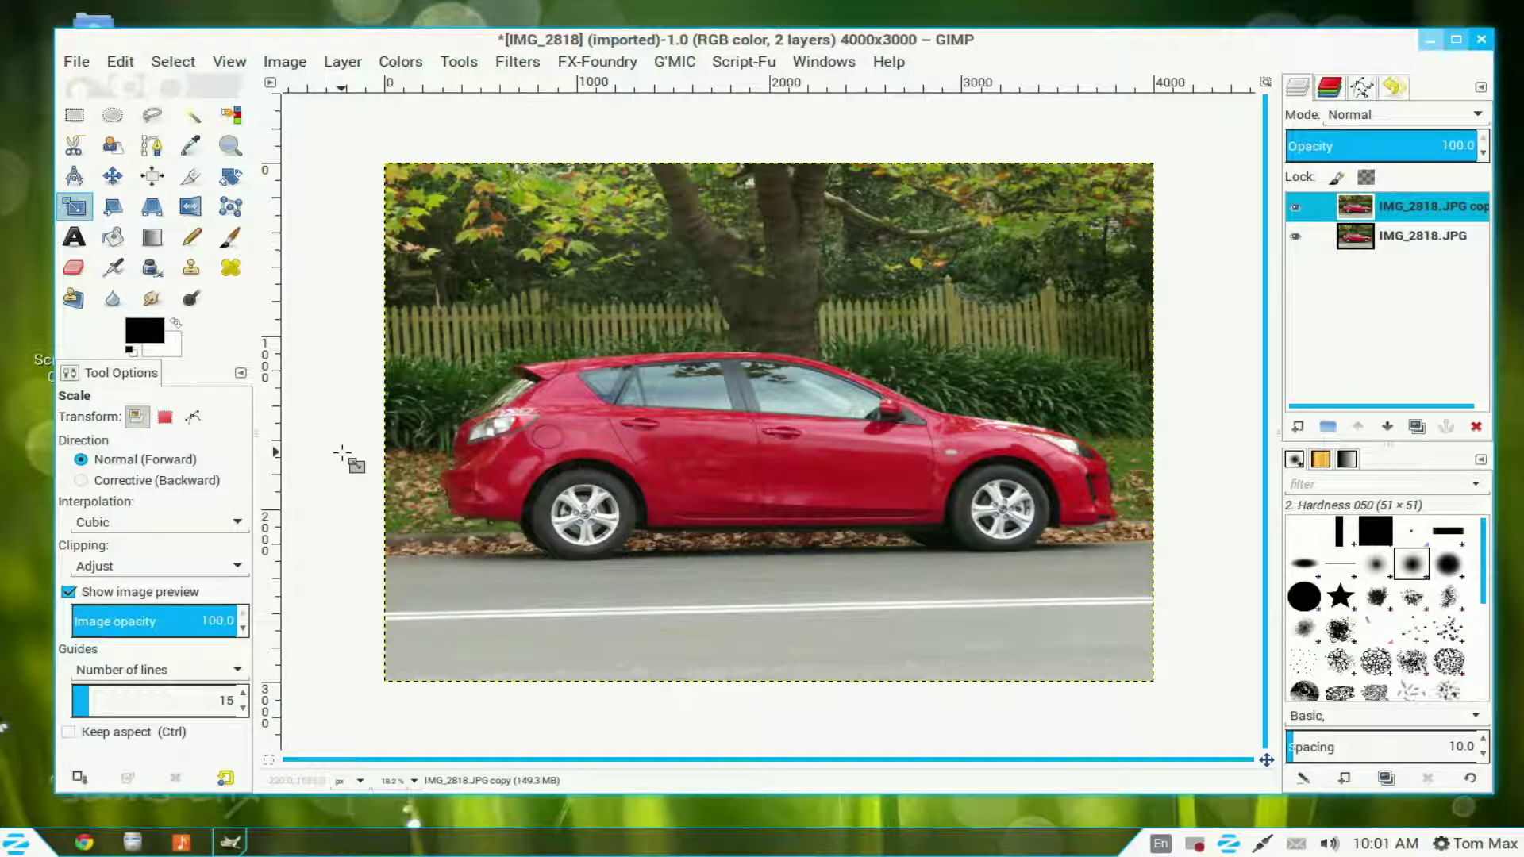
{"action": "left_click_drag", "start_coordinate": [389, 437], "coordinate": [762, 457]}
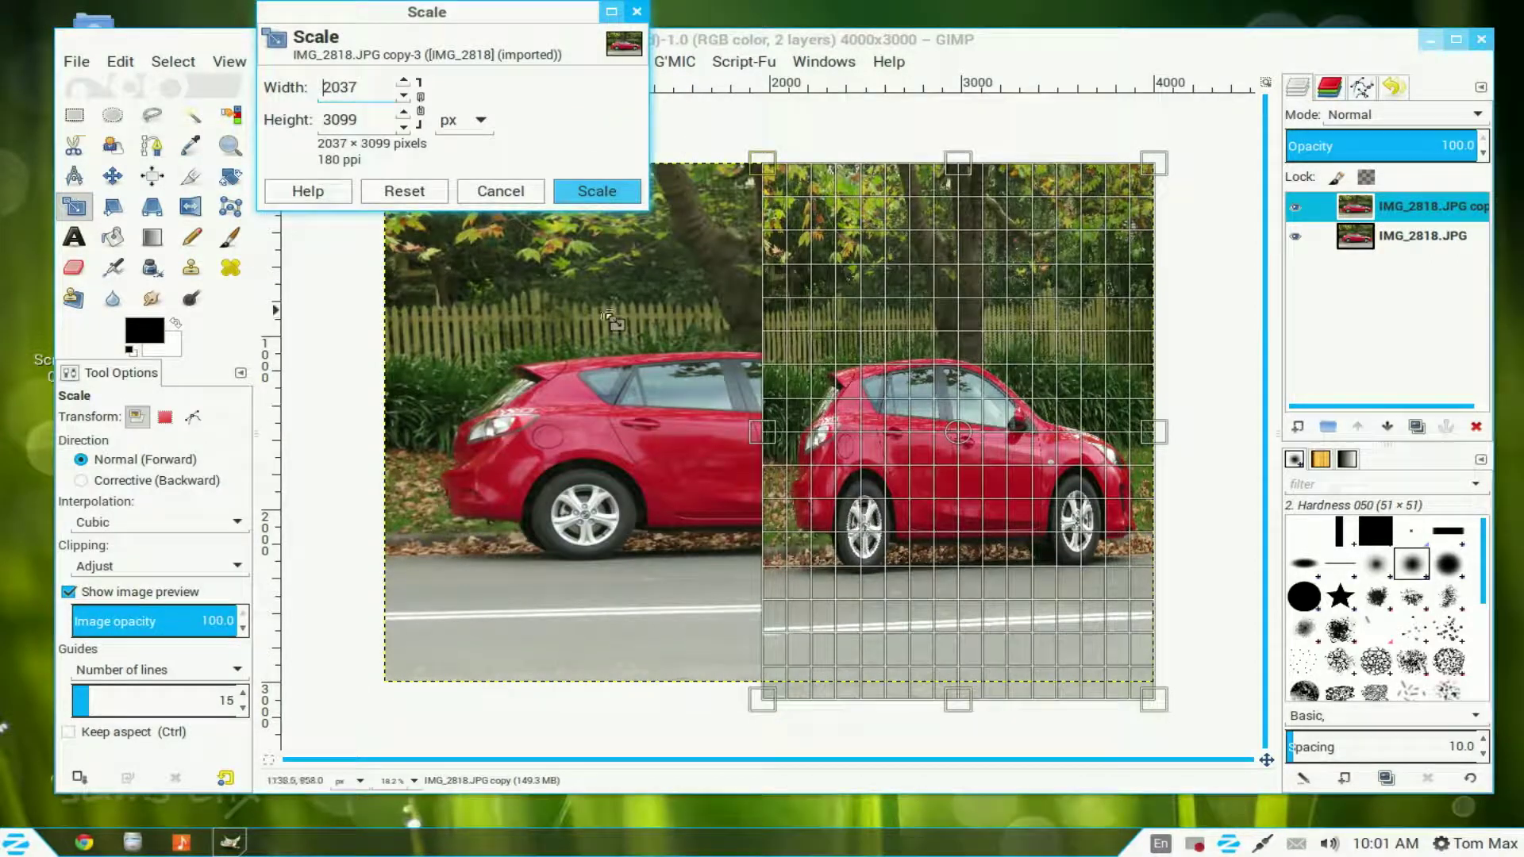
{"action": "left_click", "coordinate": [586, 192]}
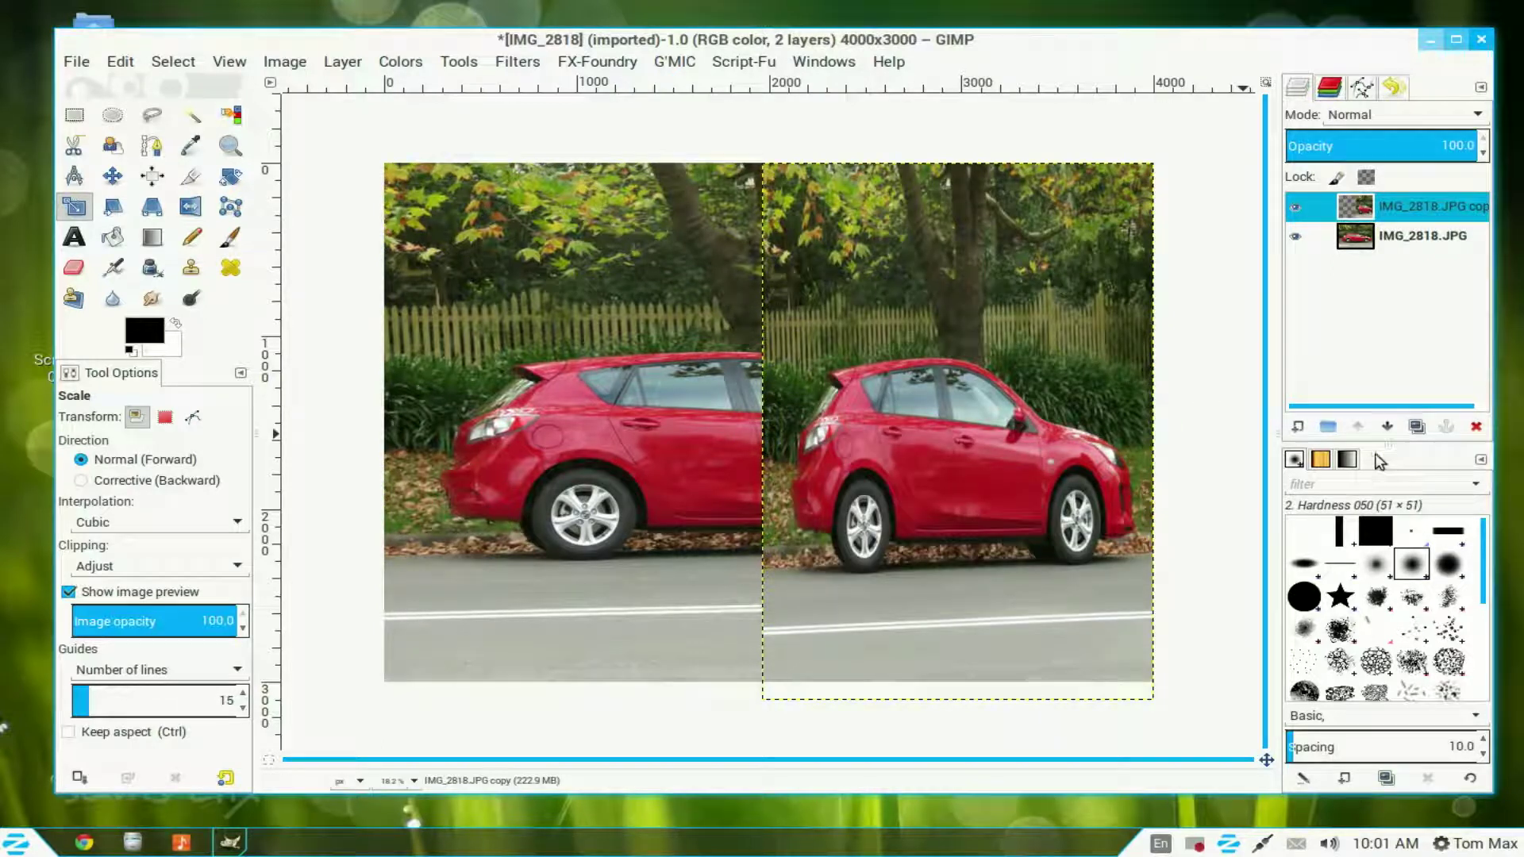
Lower the copy, select the original layer, and set Ellipse Select to expand from center with fixed aspect.
{"action": "left_click", "coordinate": [1387, 427]}
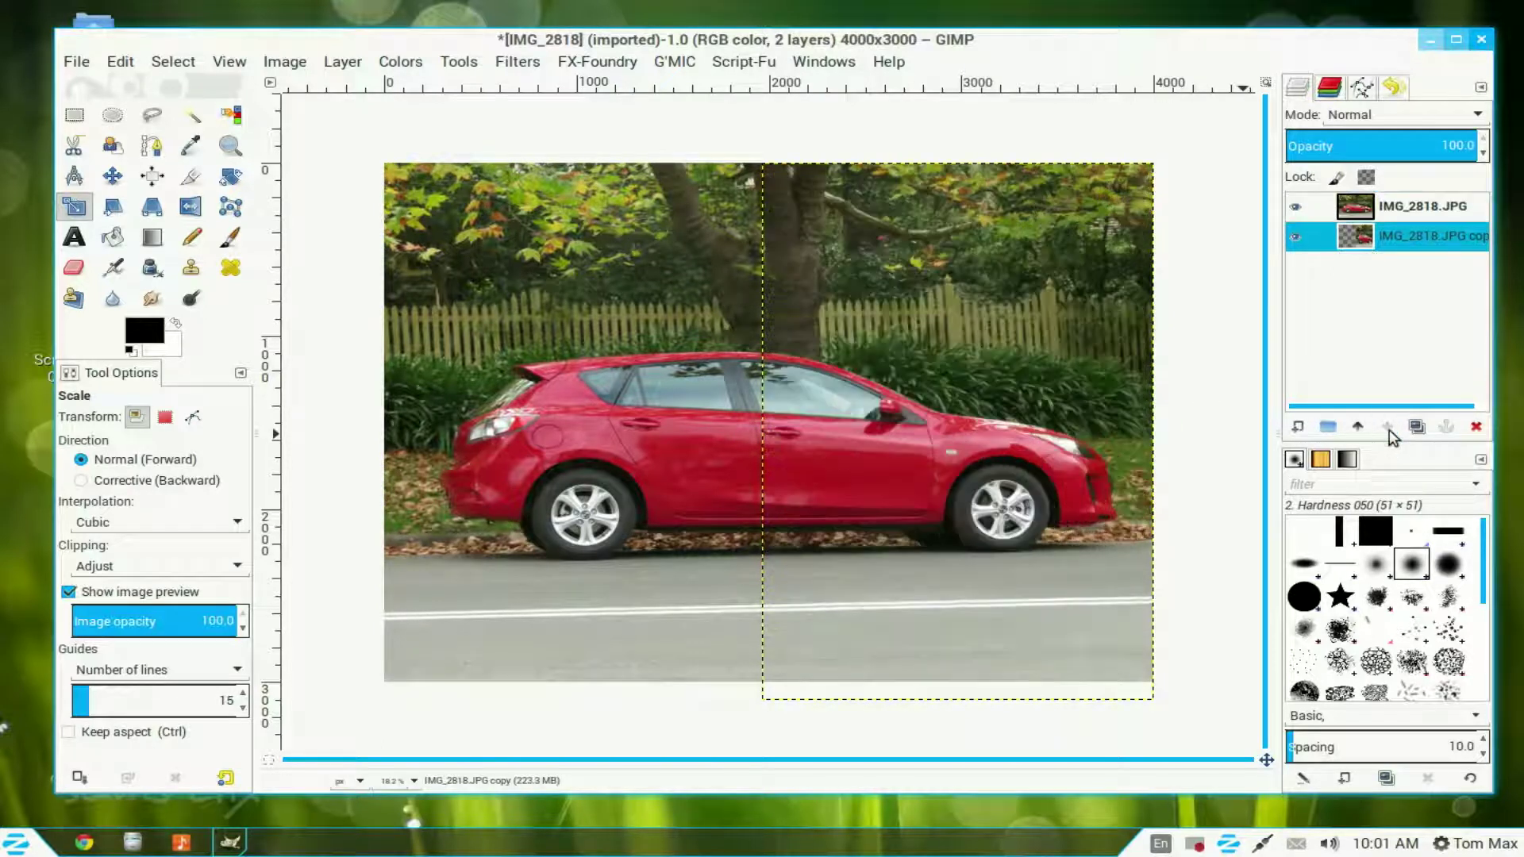
{"action": "left_click", "coordinate": [1415, 211]}
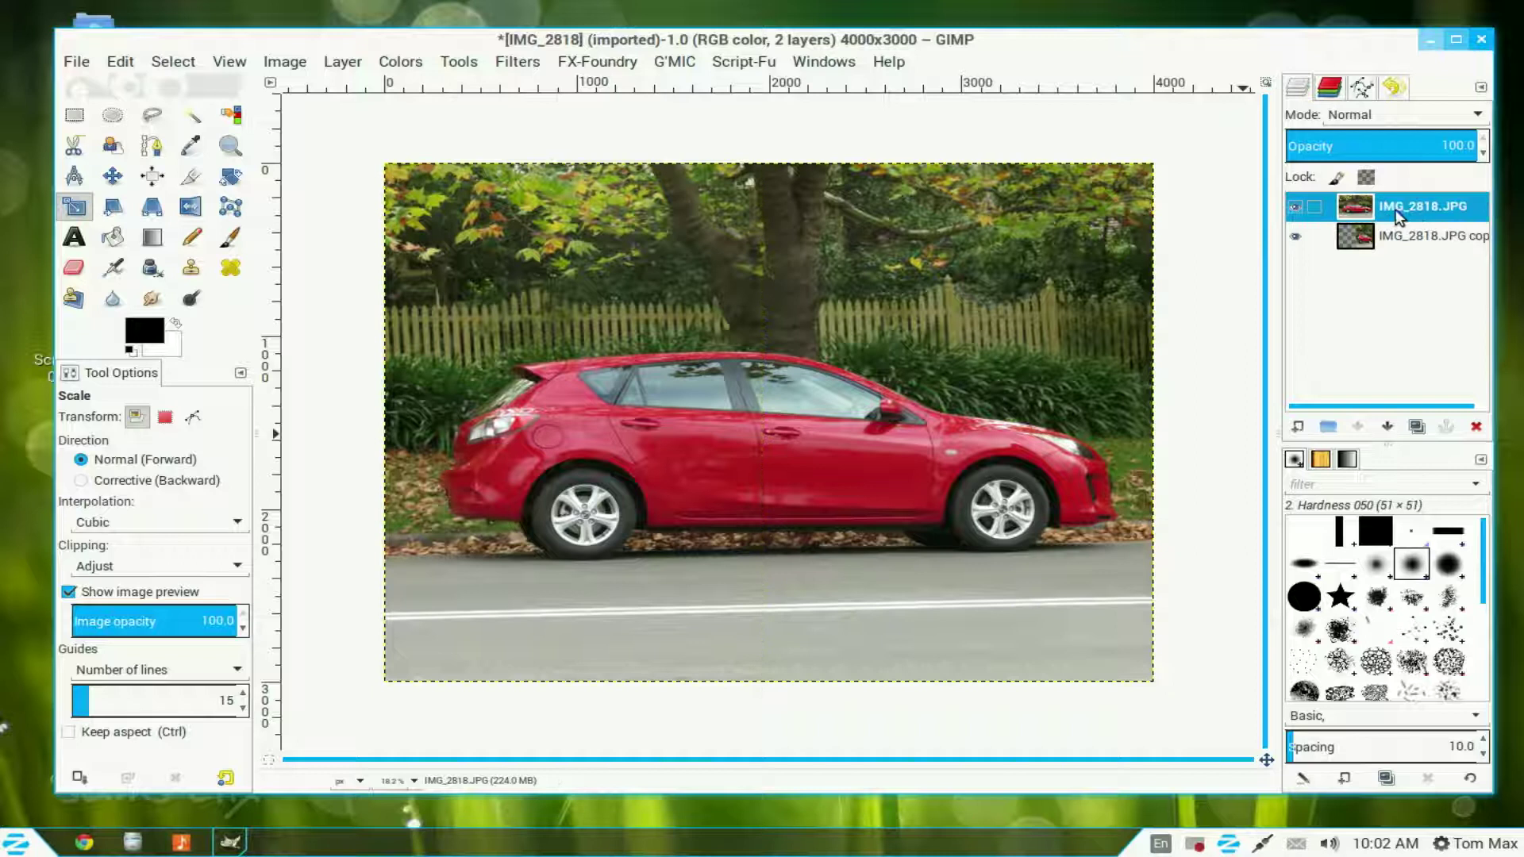
{"action": "left_click", "coordinate": [113, 117]}
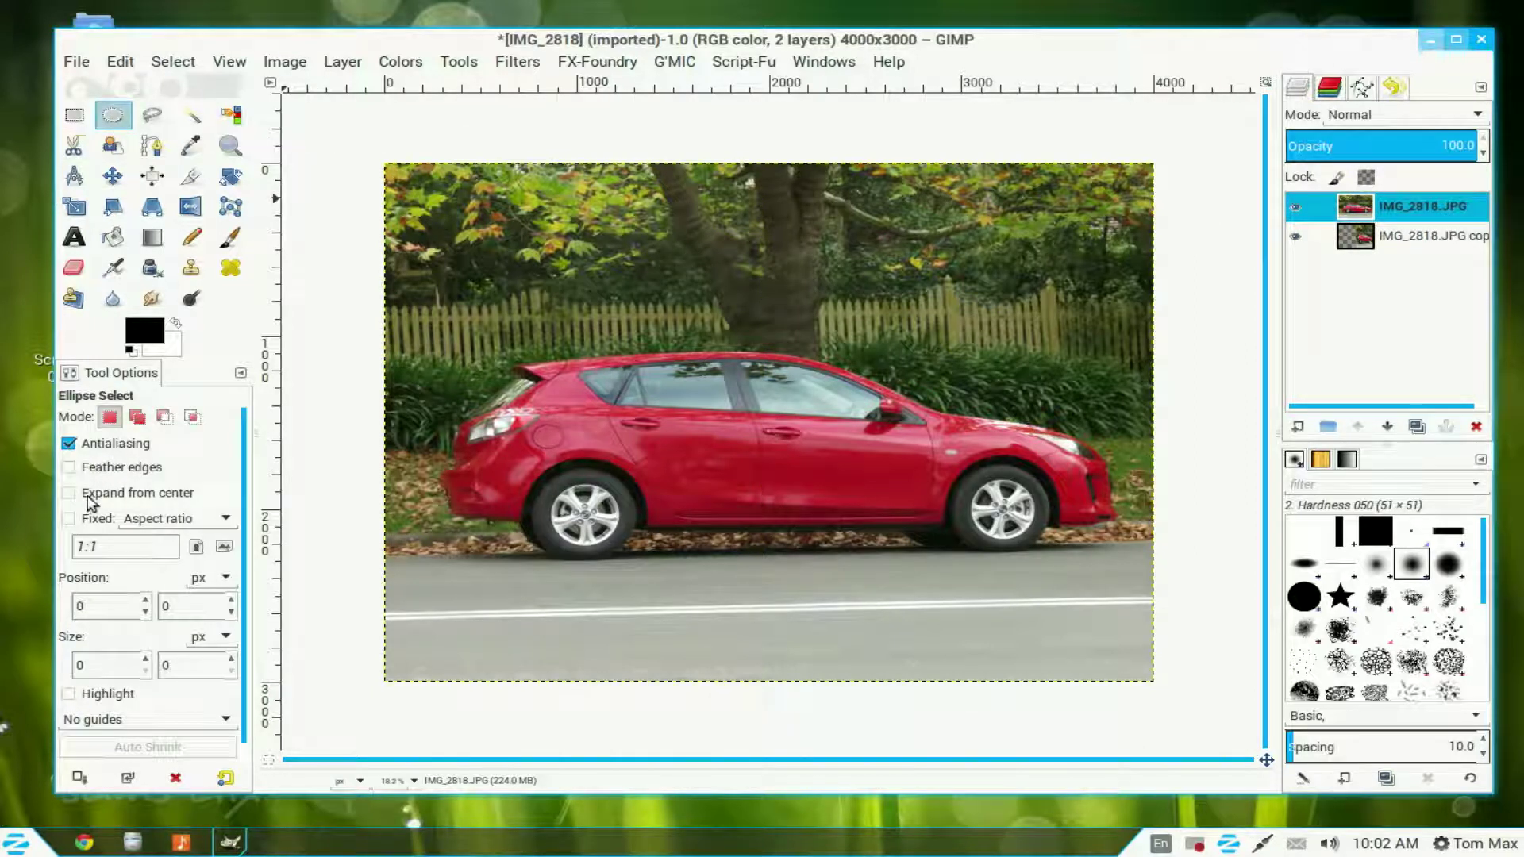
{"action": "left_click", "coordinate": [71, 494]}
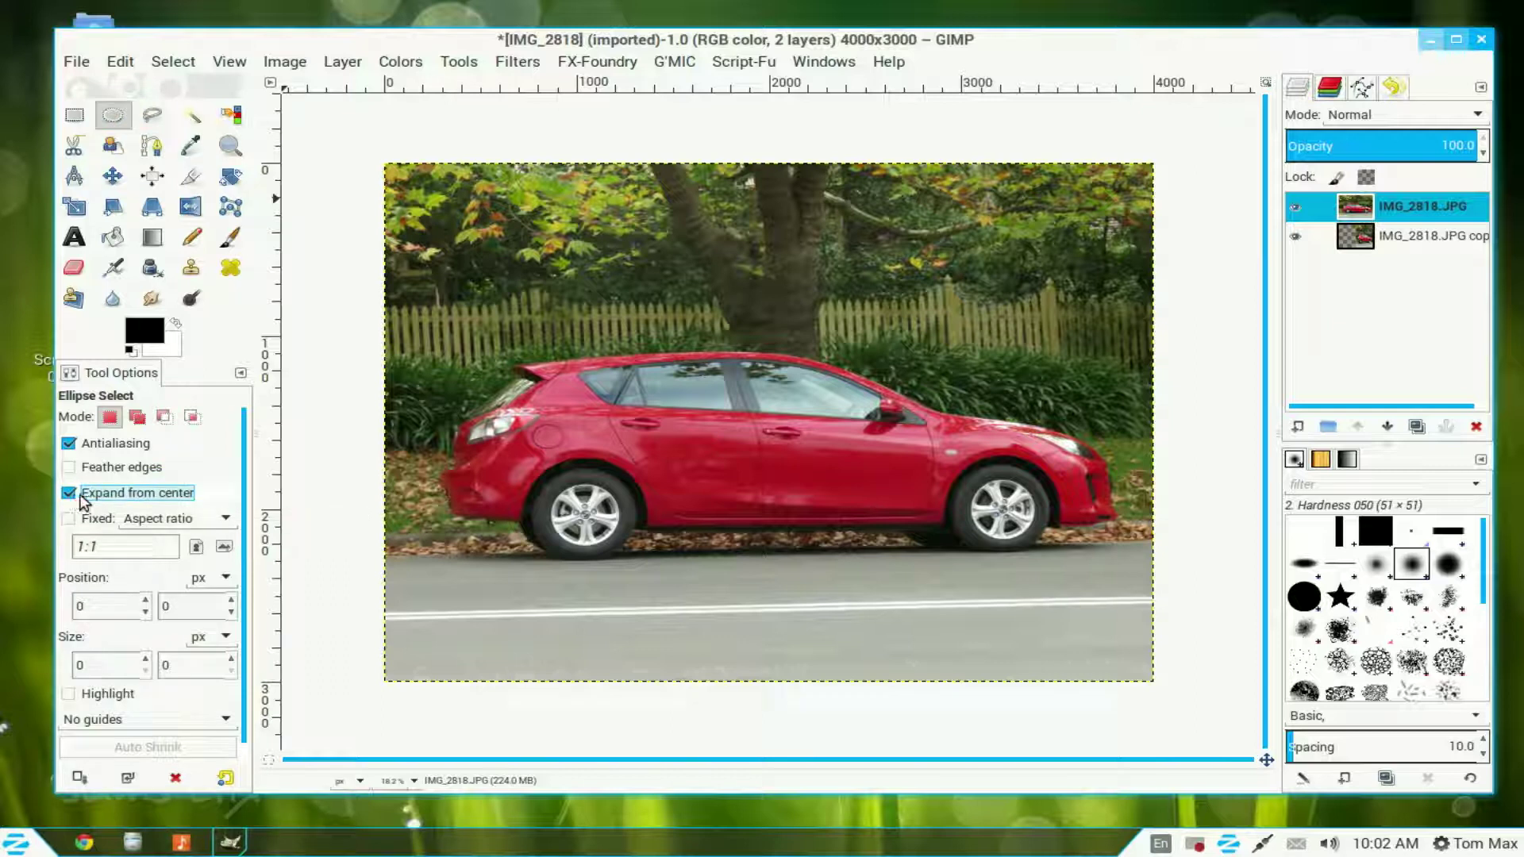
{"action": "left_click", "coordinate": [70, 519]}
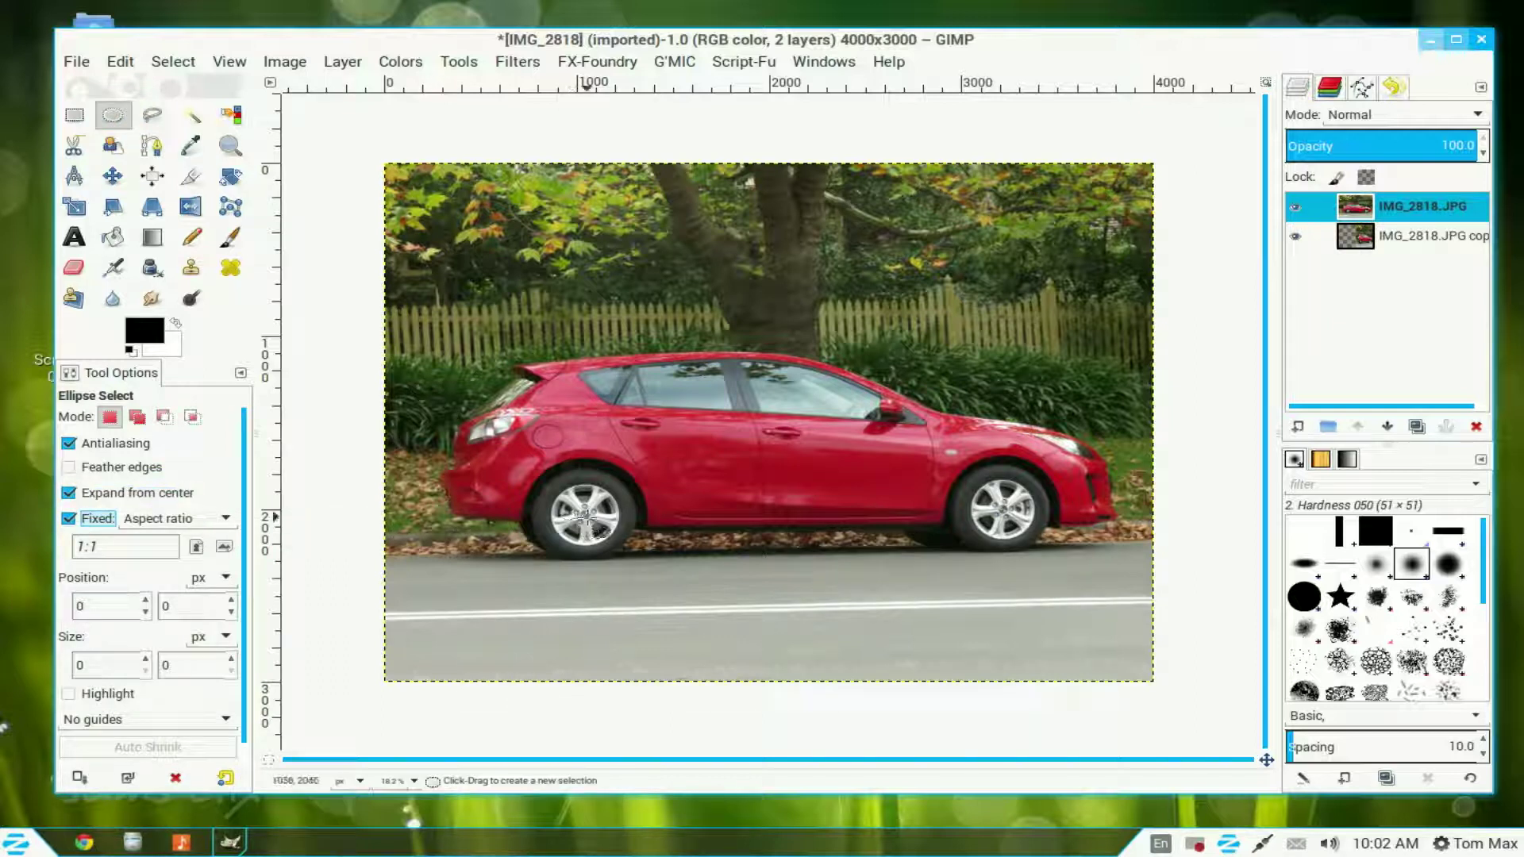
Copy a 528 × 528 px circle around the rear wheel, then lower the original beneath the copy.
{"action": "left_click_drag", "start_coordinate": [585, 516], "coordinate": [582, 469]}
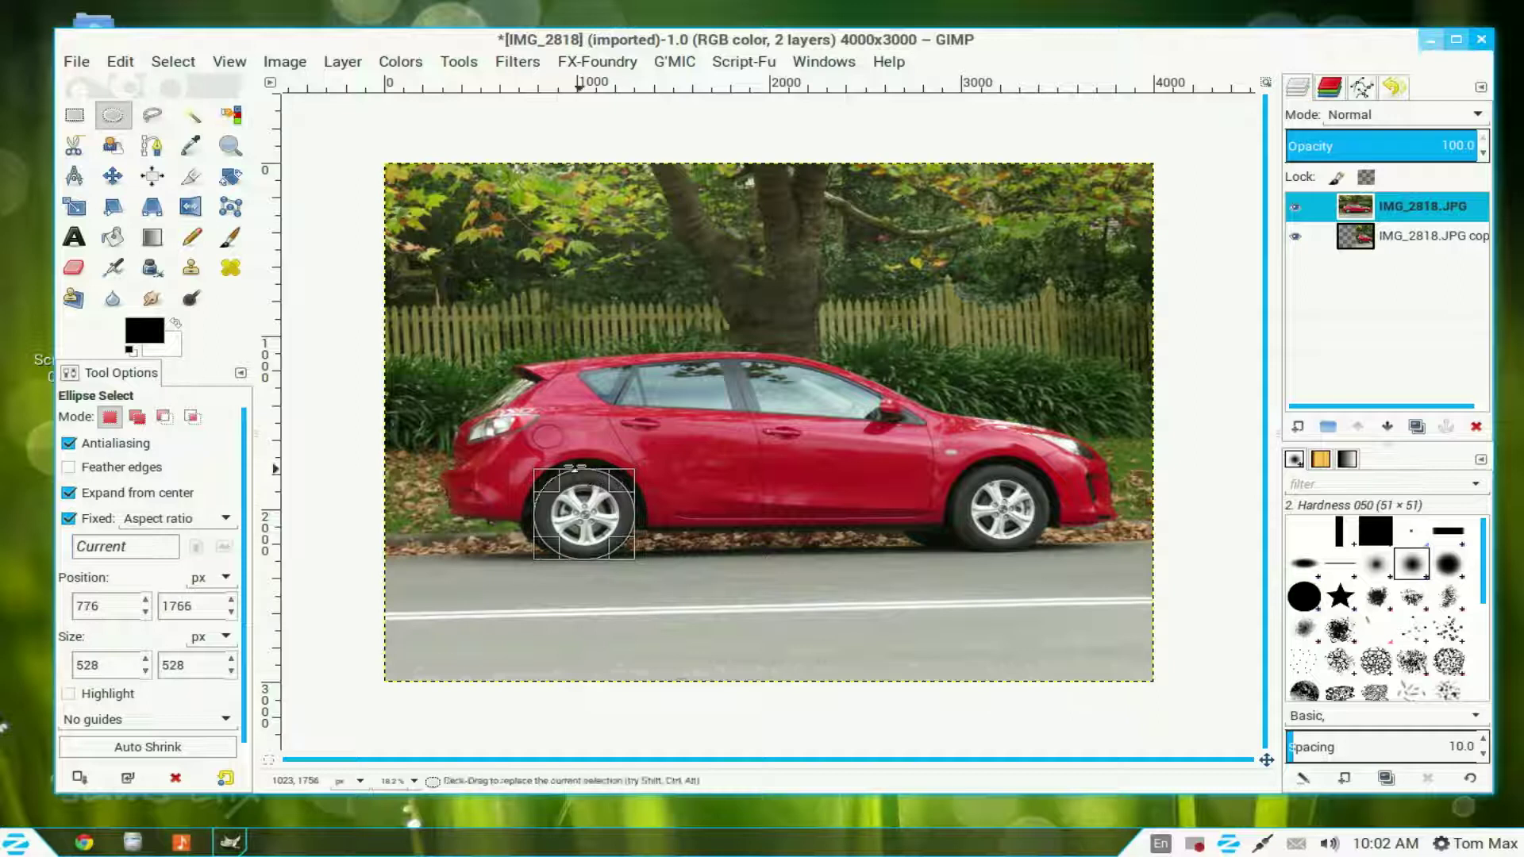
{"action": "left_click", "coordinate": [122, 64]}
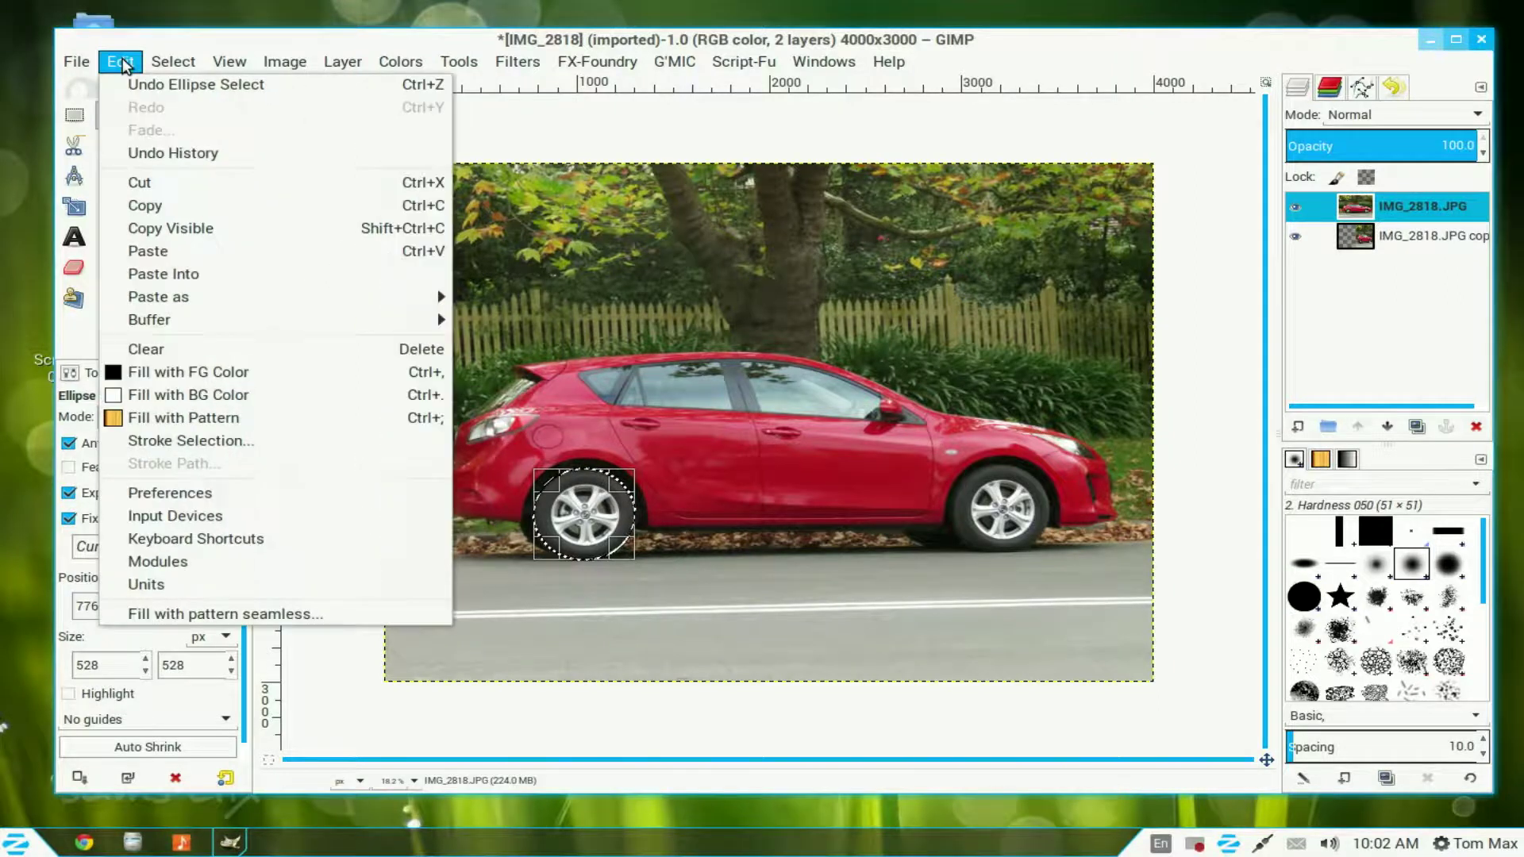
{"action": "left_click", "coordinate": [179, 205]}
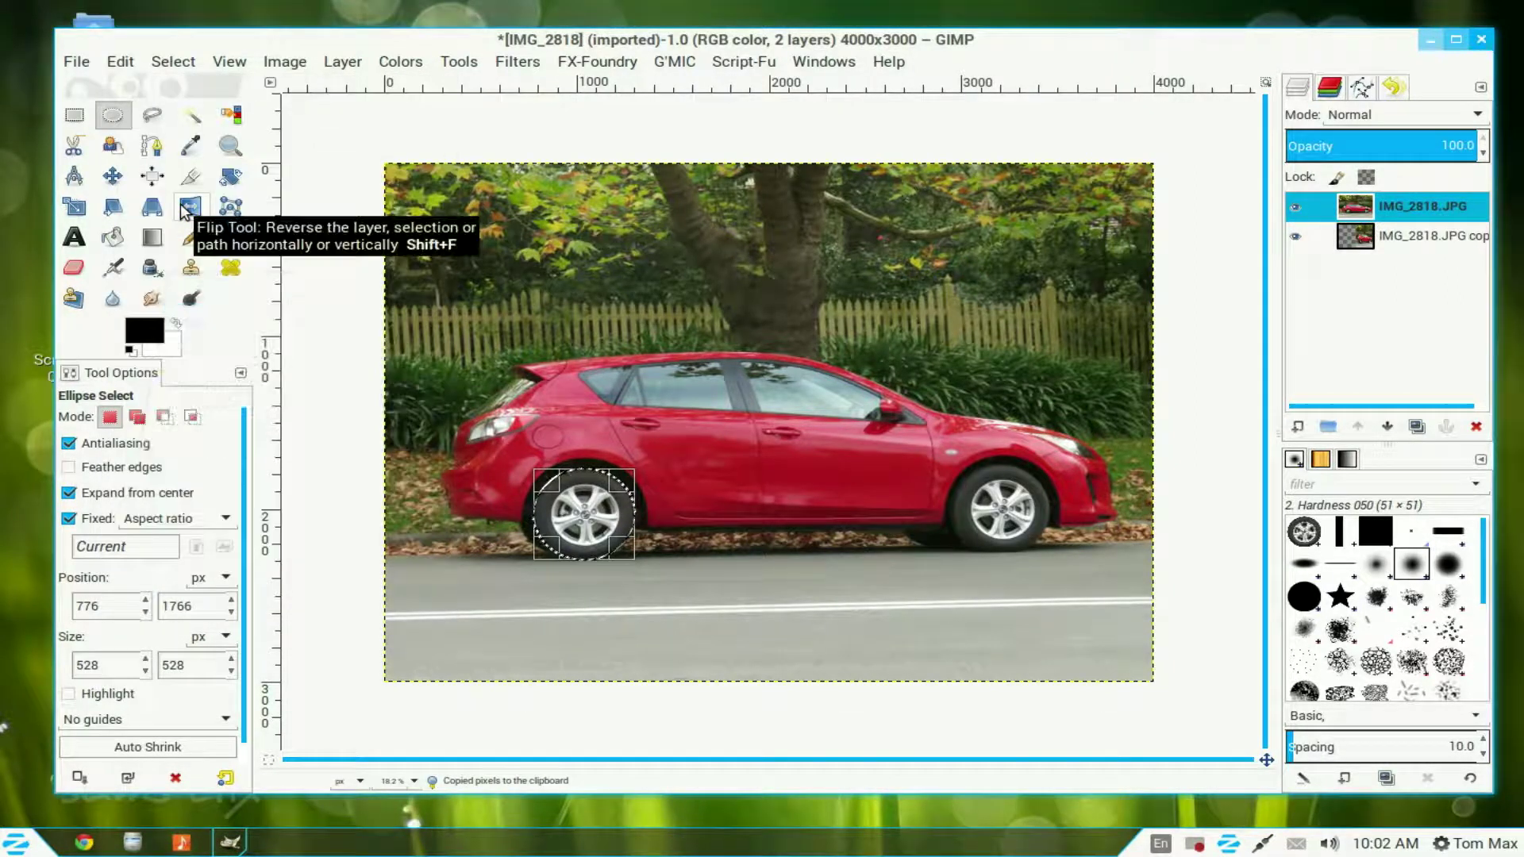
{"action": "left_click", "coordinate": [1386, 429]}
Paste the copied wheel onto the squashed copy as a new layer.
{"action": "left_click", "coordinate": [1386, 215]}
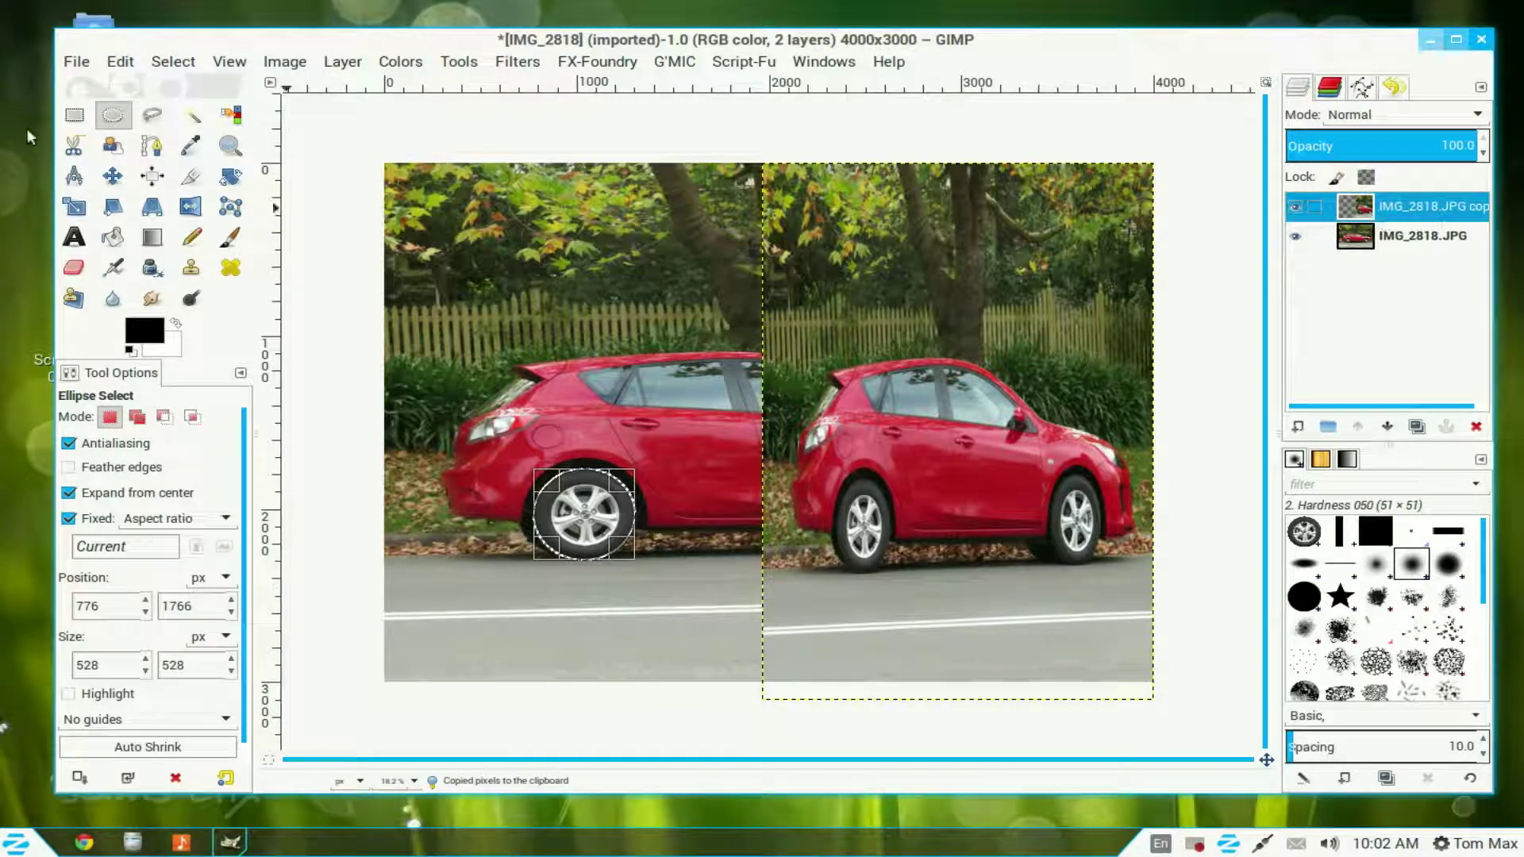
{"action": "left_click", "coordinate": [119, 63]}
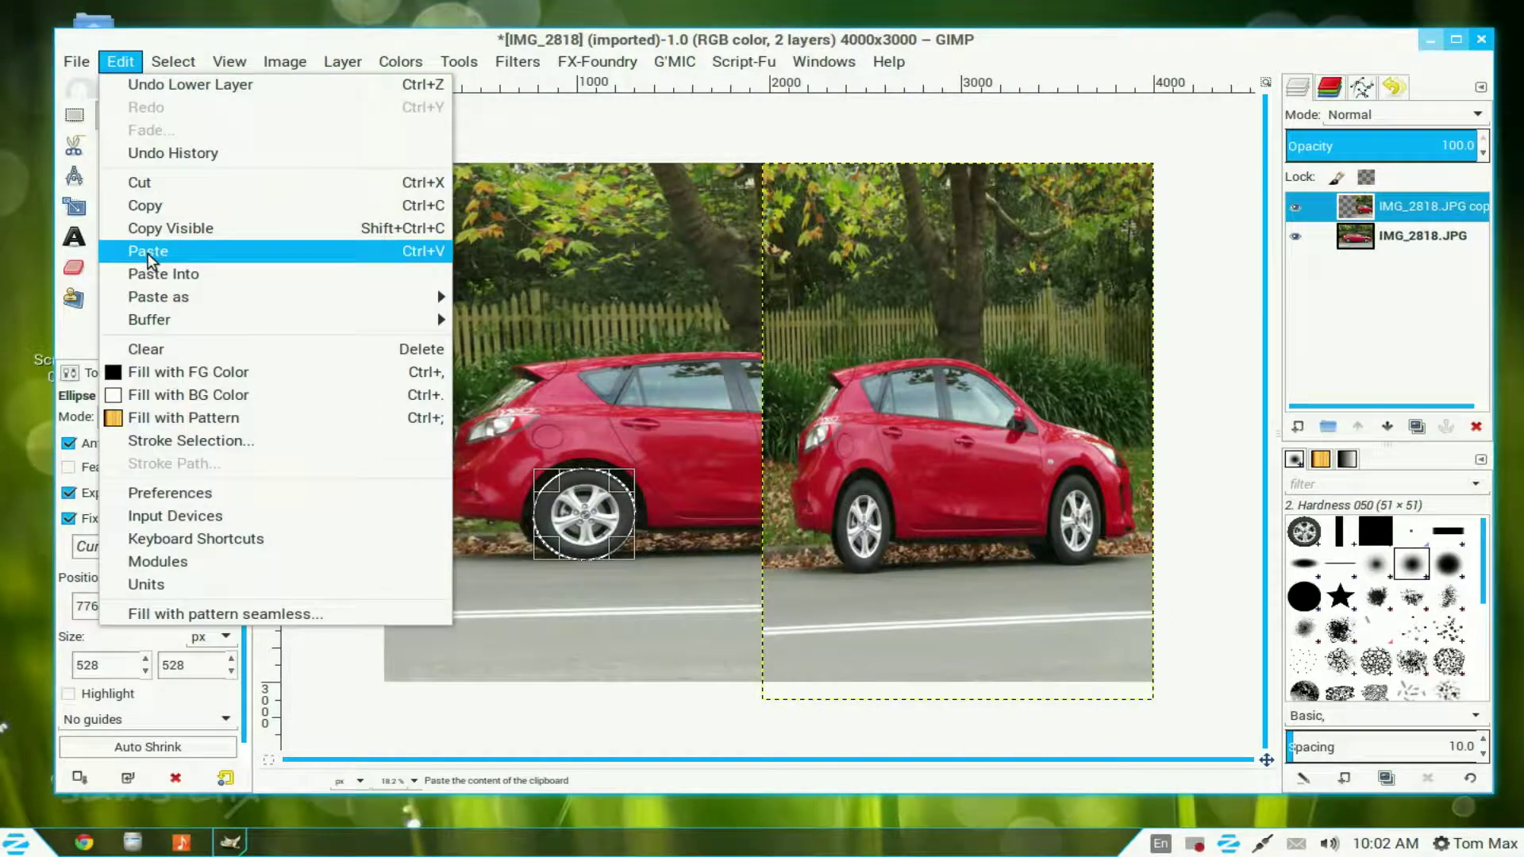
{"action": "left_click", "coordinate": [148, 254]}
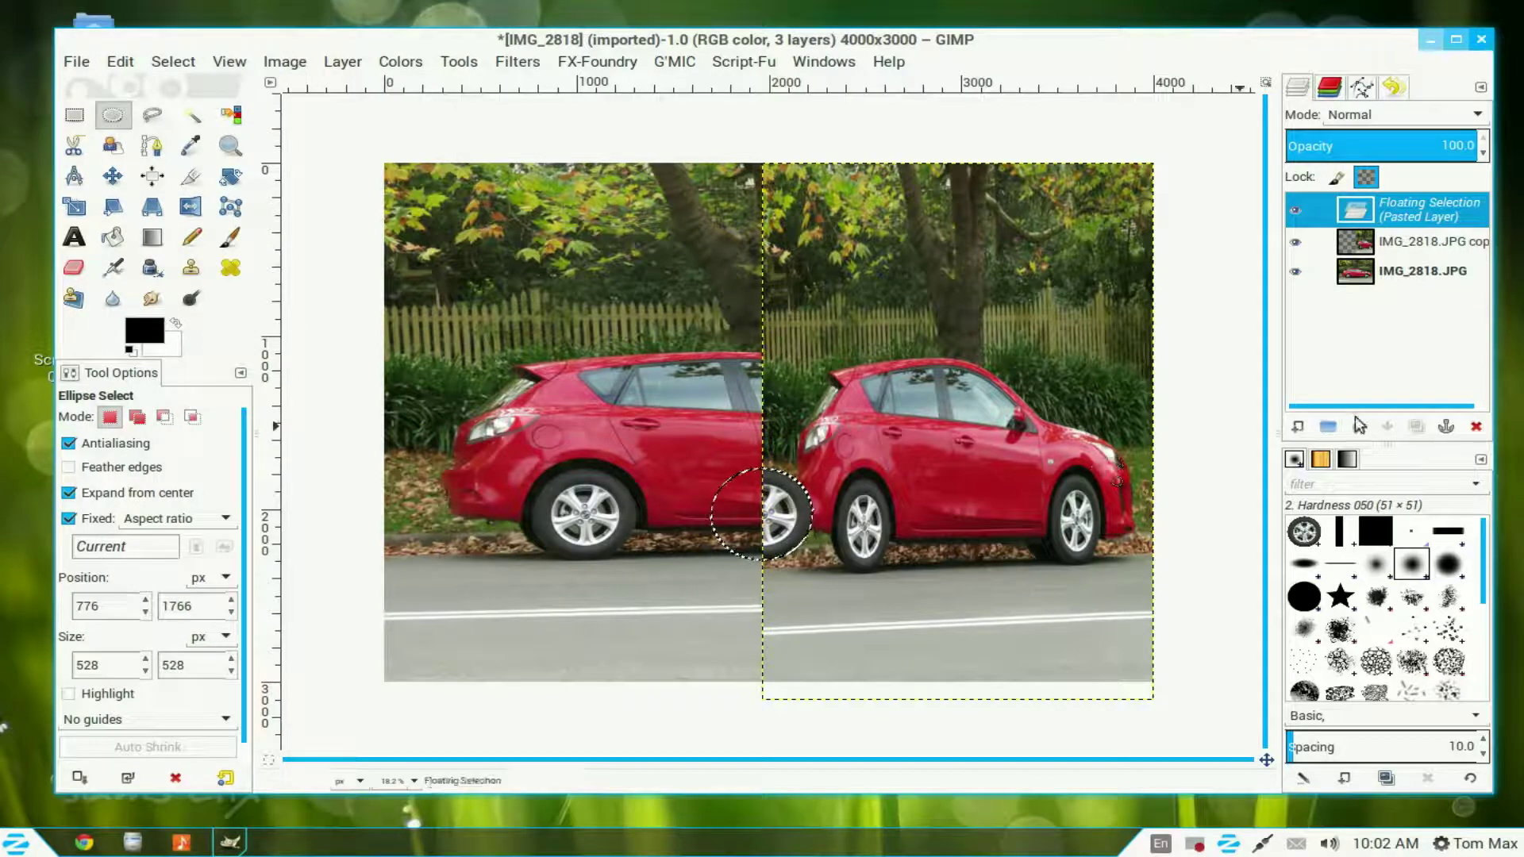
{"action": "left_click", "coordinate": [1299, 429]}
Move only the pasted wheel layer over the squashed car's rear wheel.
{"action": "left_click", "coordinate": [112, 176]}
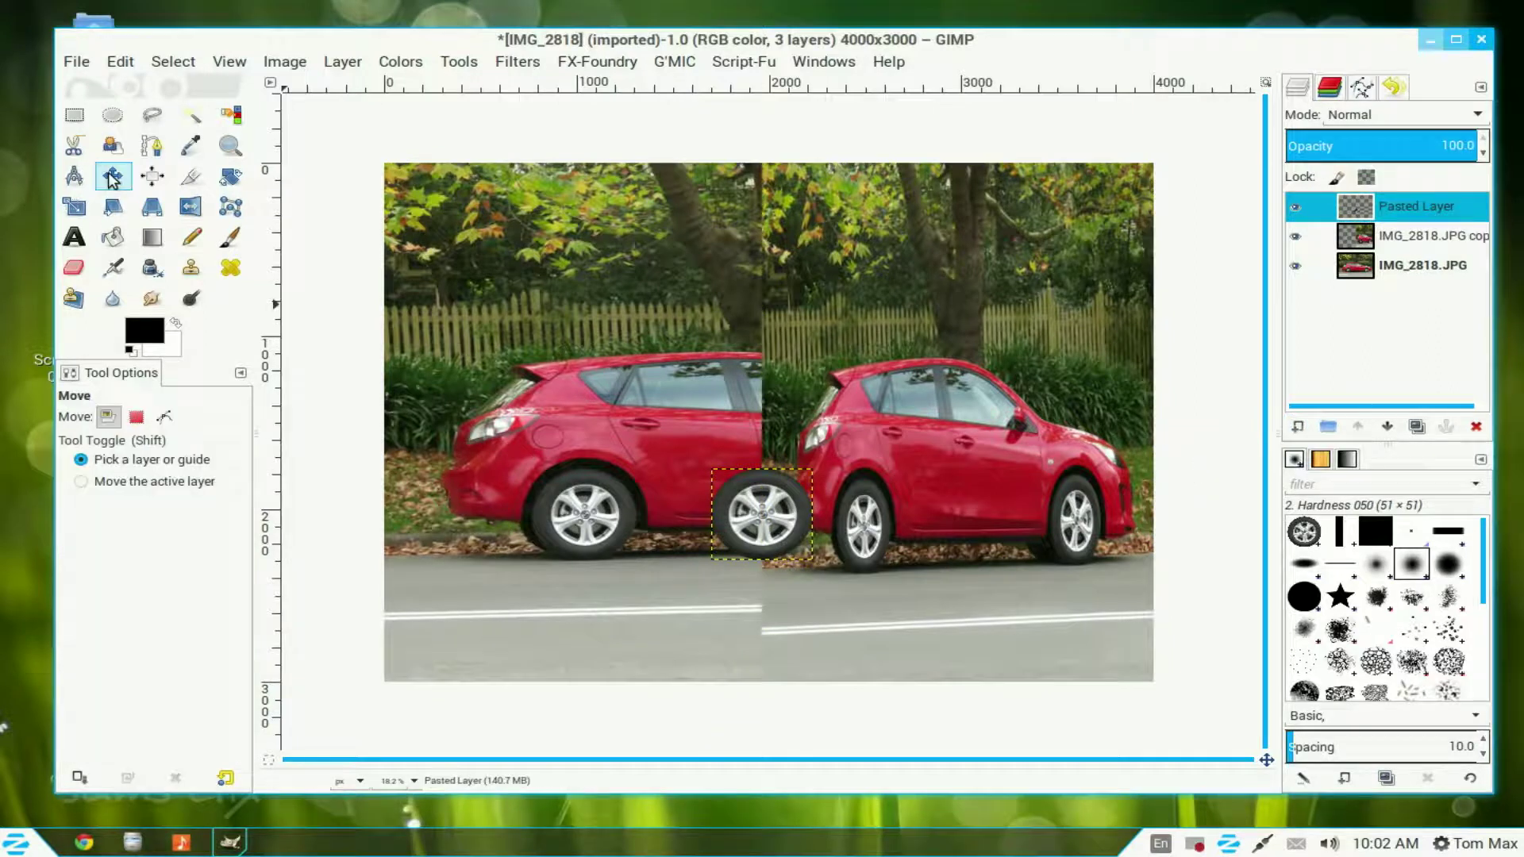
{"action": "left_click", "coordinate": [87, 484]}
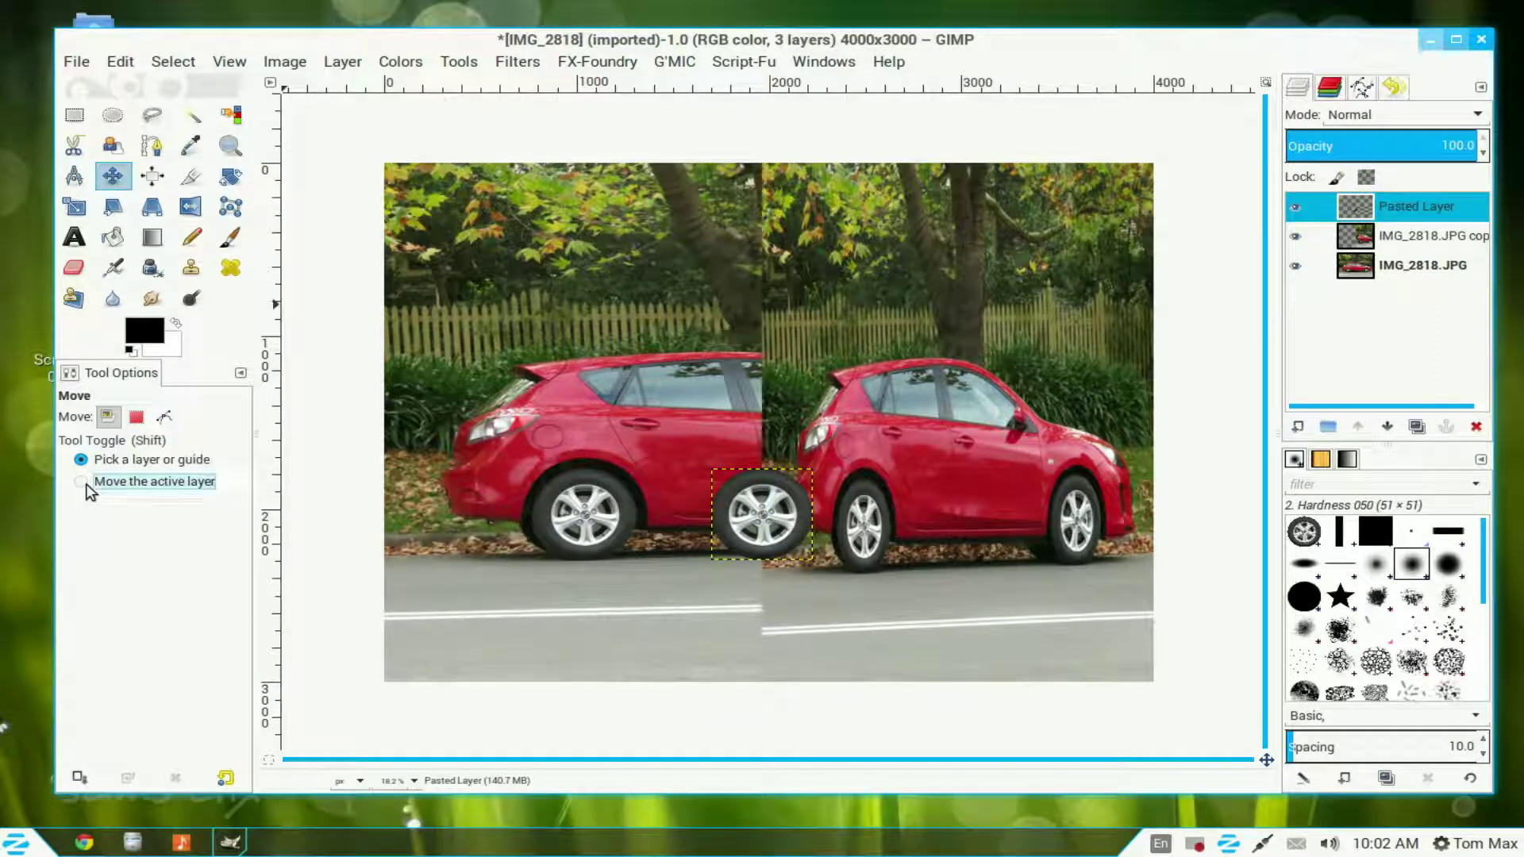
{"action": "left_click_drag", "start_coordinate": [758, 512], "coordinate": [860, 523]}
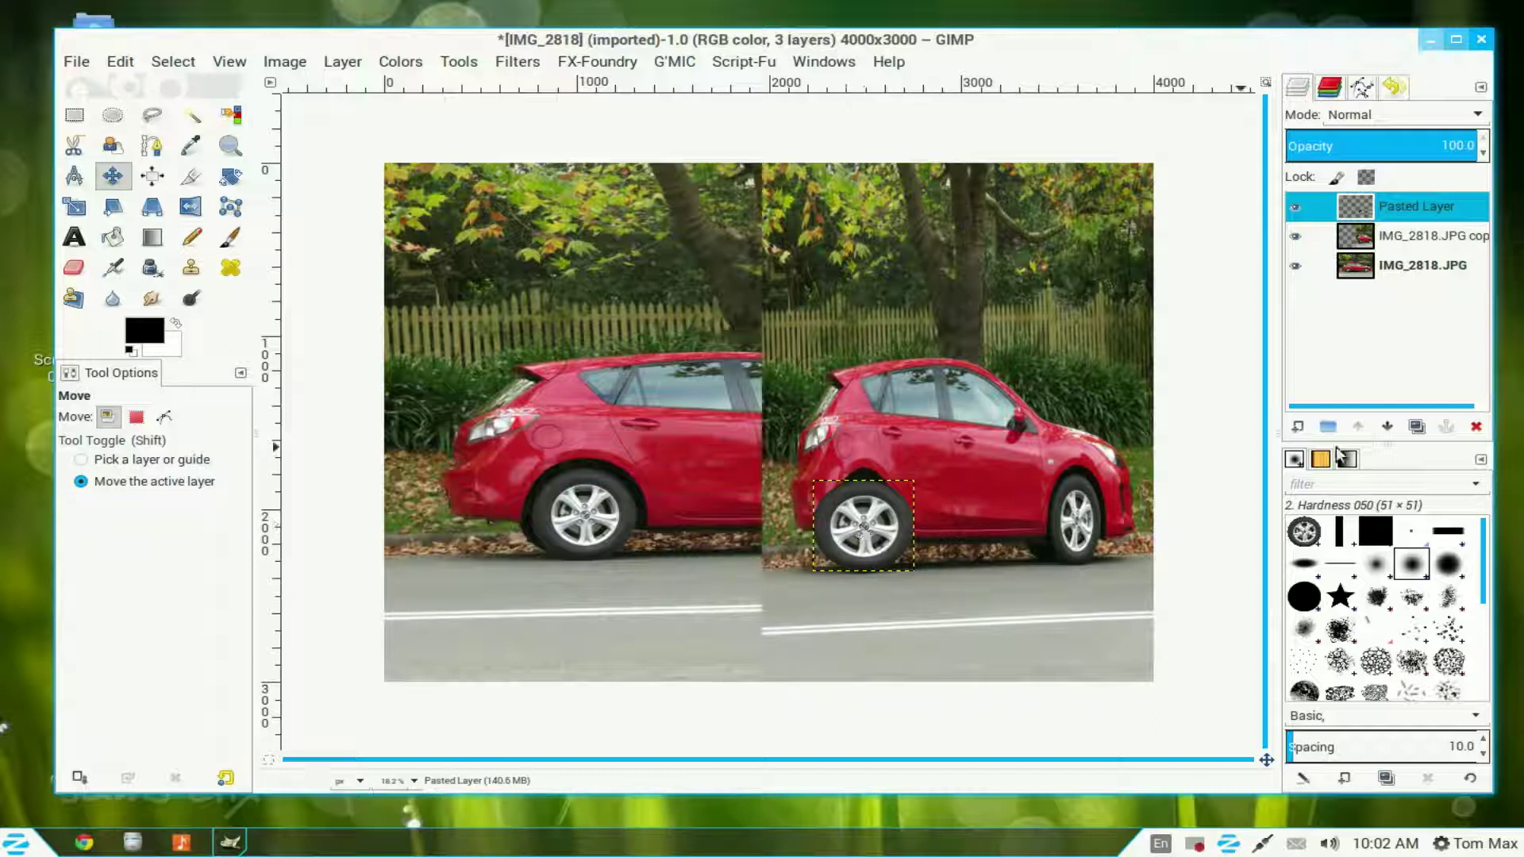
Paste a second wheel as Pasted Layer #1 and drag it onto the front wheel.
{"action": "left_click", "coordinate": [121, 62]}
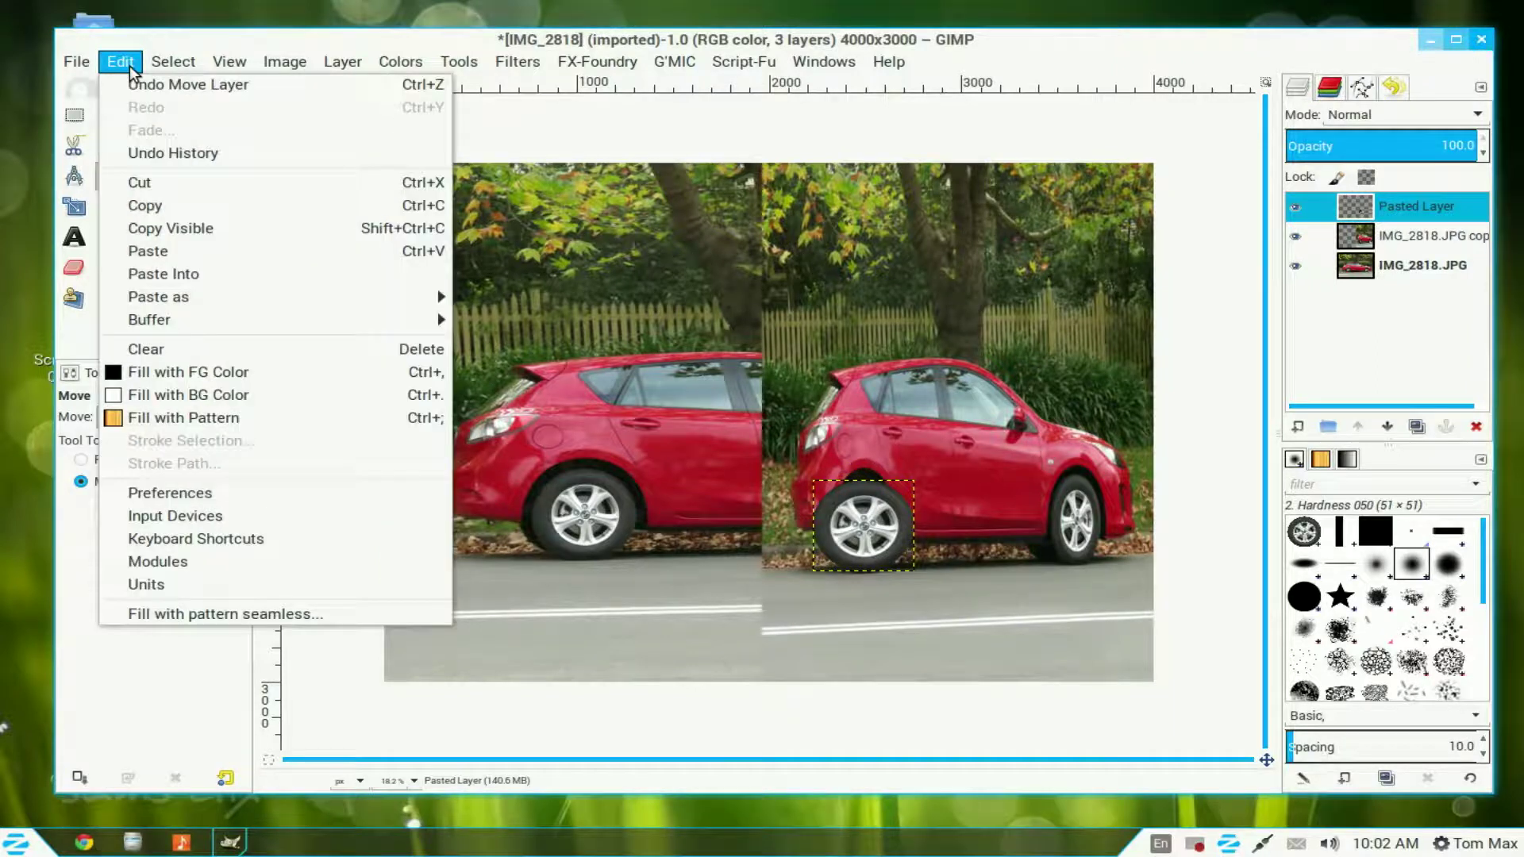
{"action": "left_click", "coordinate": [143, 252]}
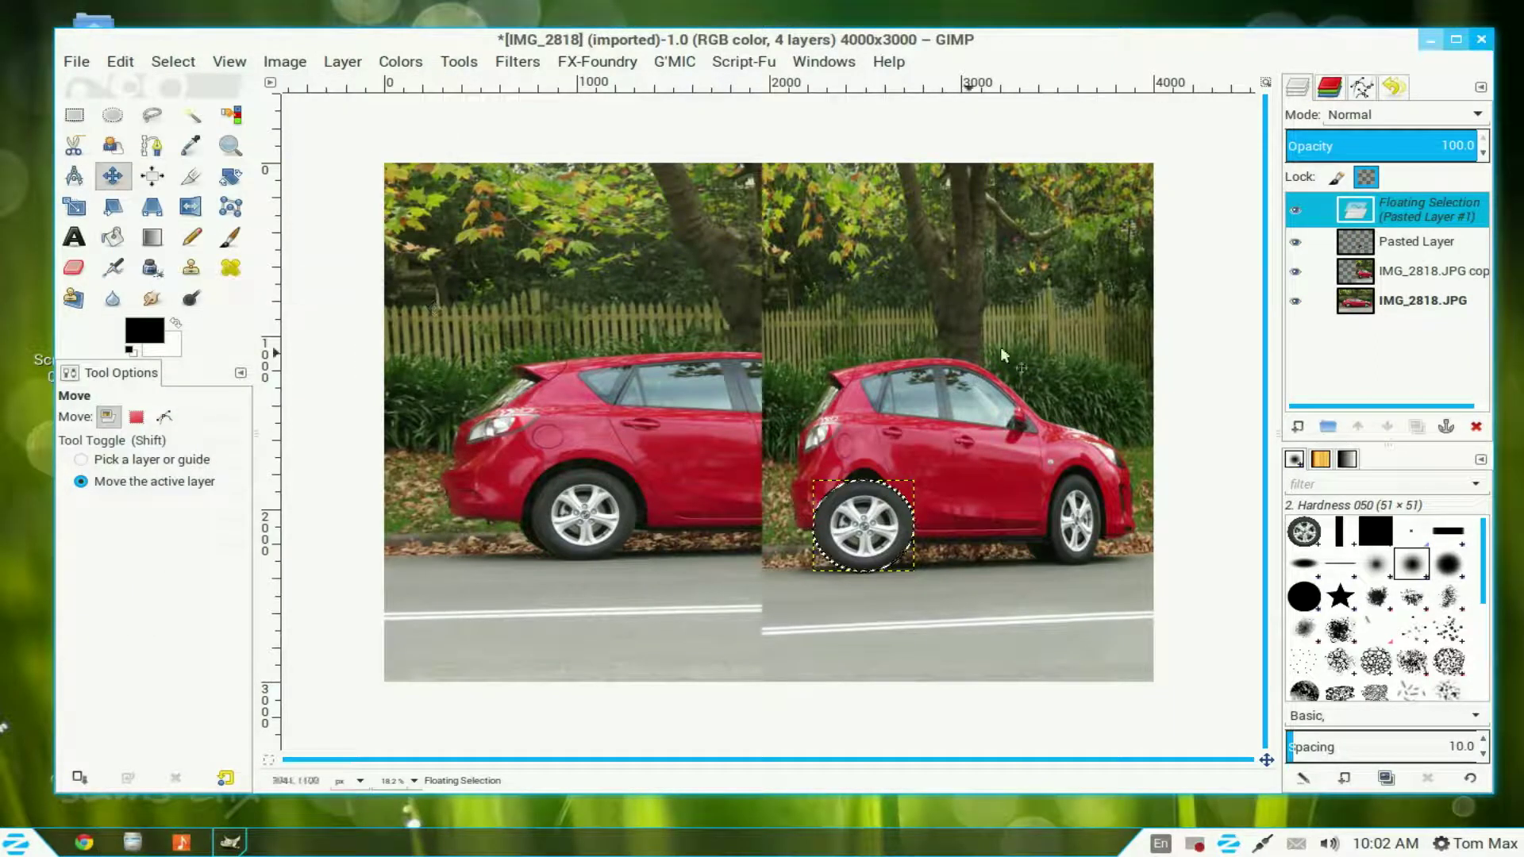
{"action": "left_click", "coordinate": [1325, 430]}
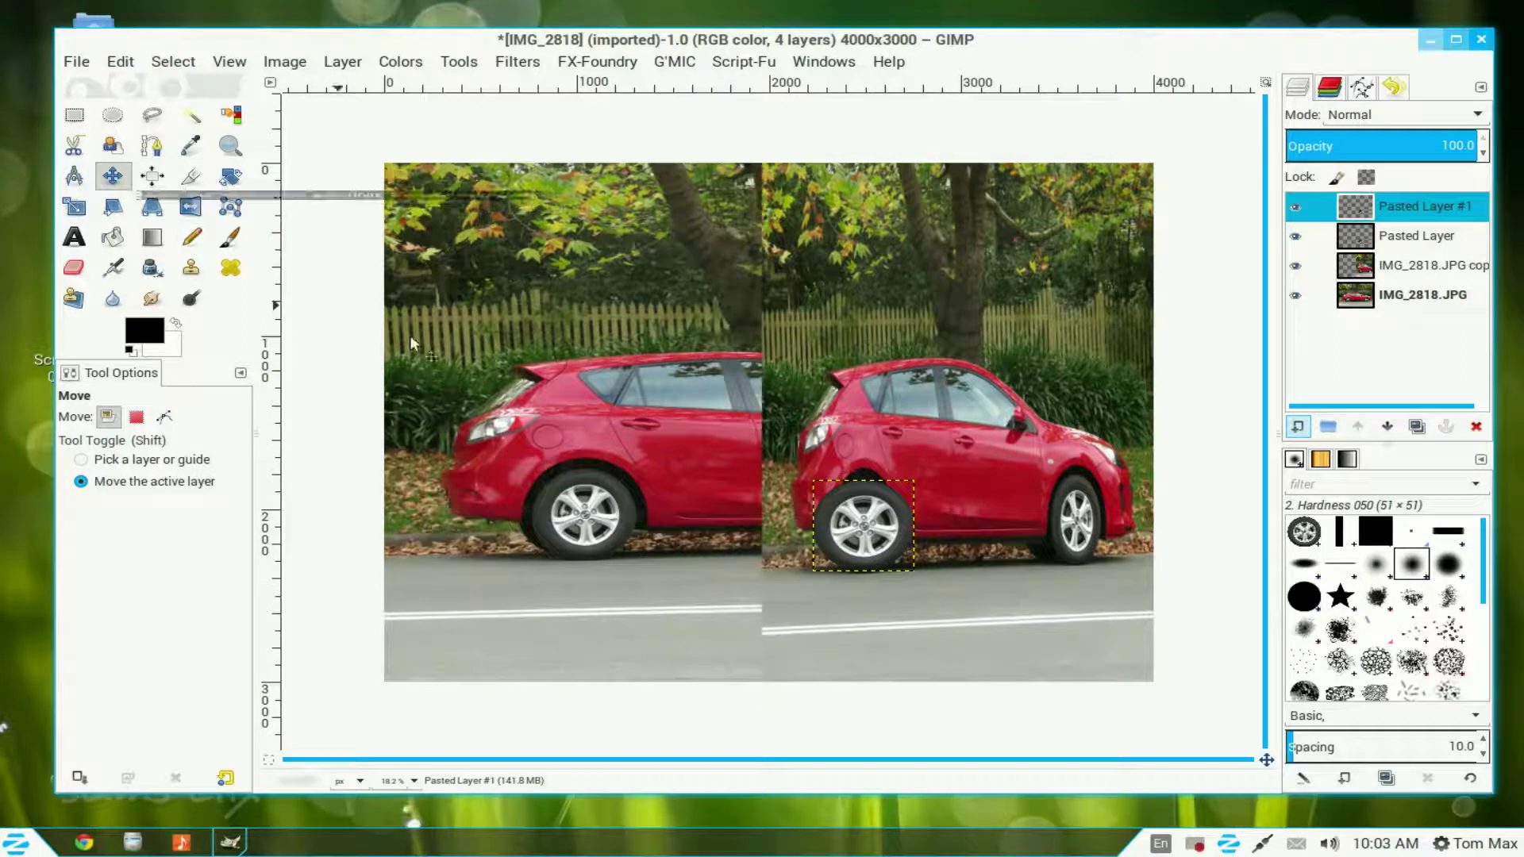
{"action": "left_click_drag", "start_coordinate": [860, 523], "coordinate": [1065, 516]}
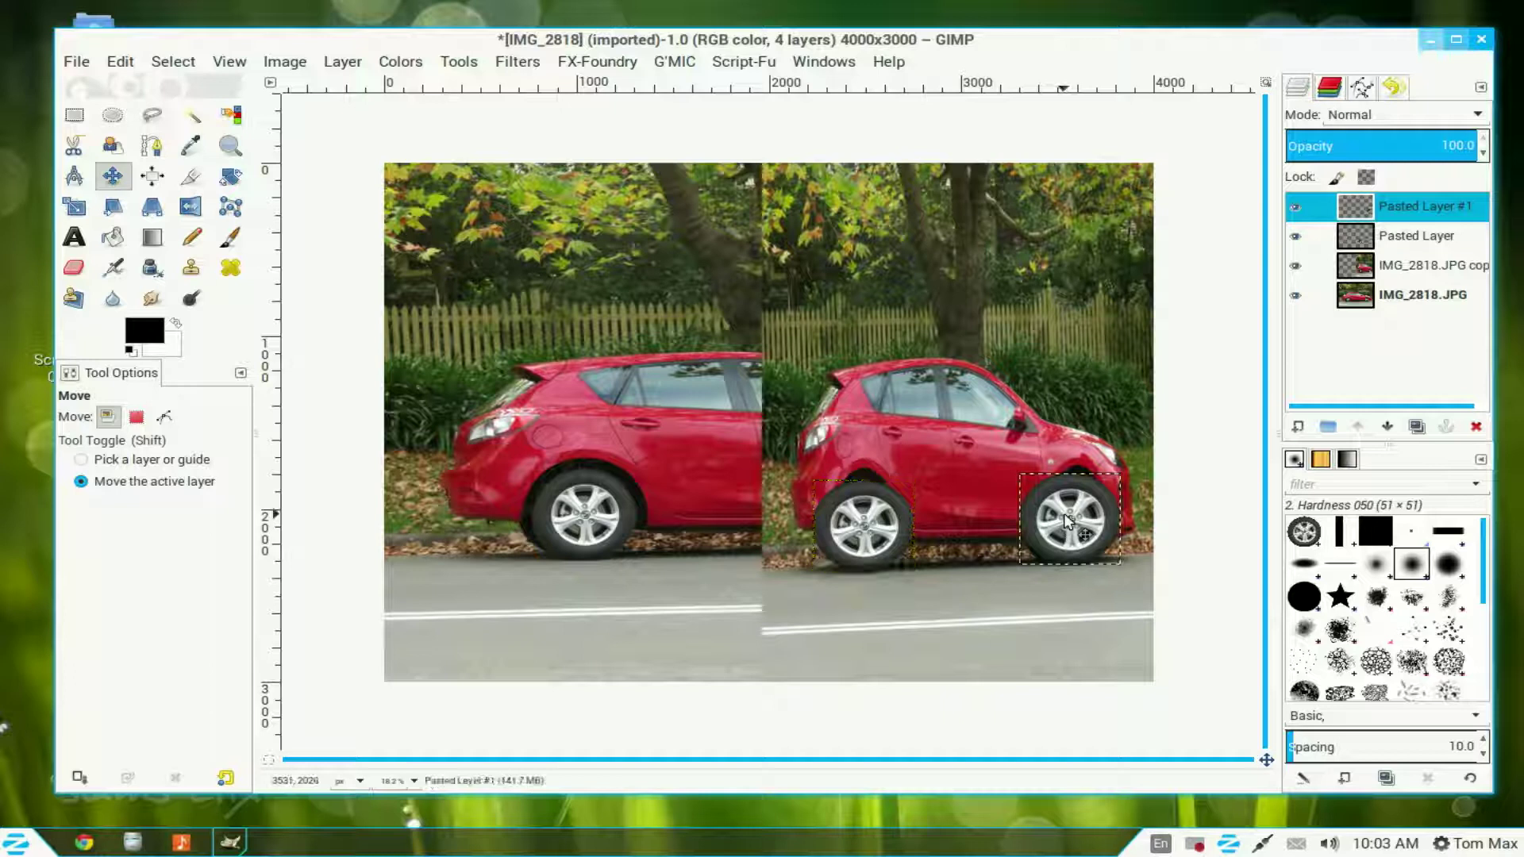
Merge Pasted Layer #1 down into the other wheel layer and add a white full-opacity mask.
{"action": "right_click", "coordinate": [1367, 212]}
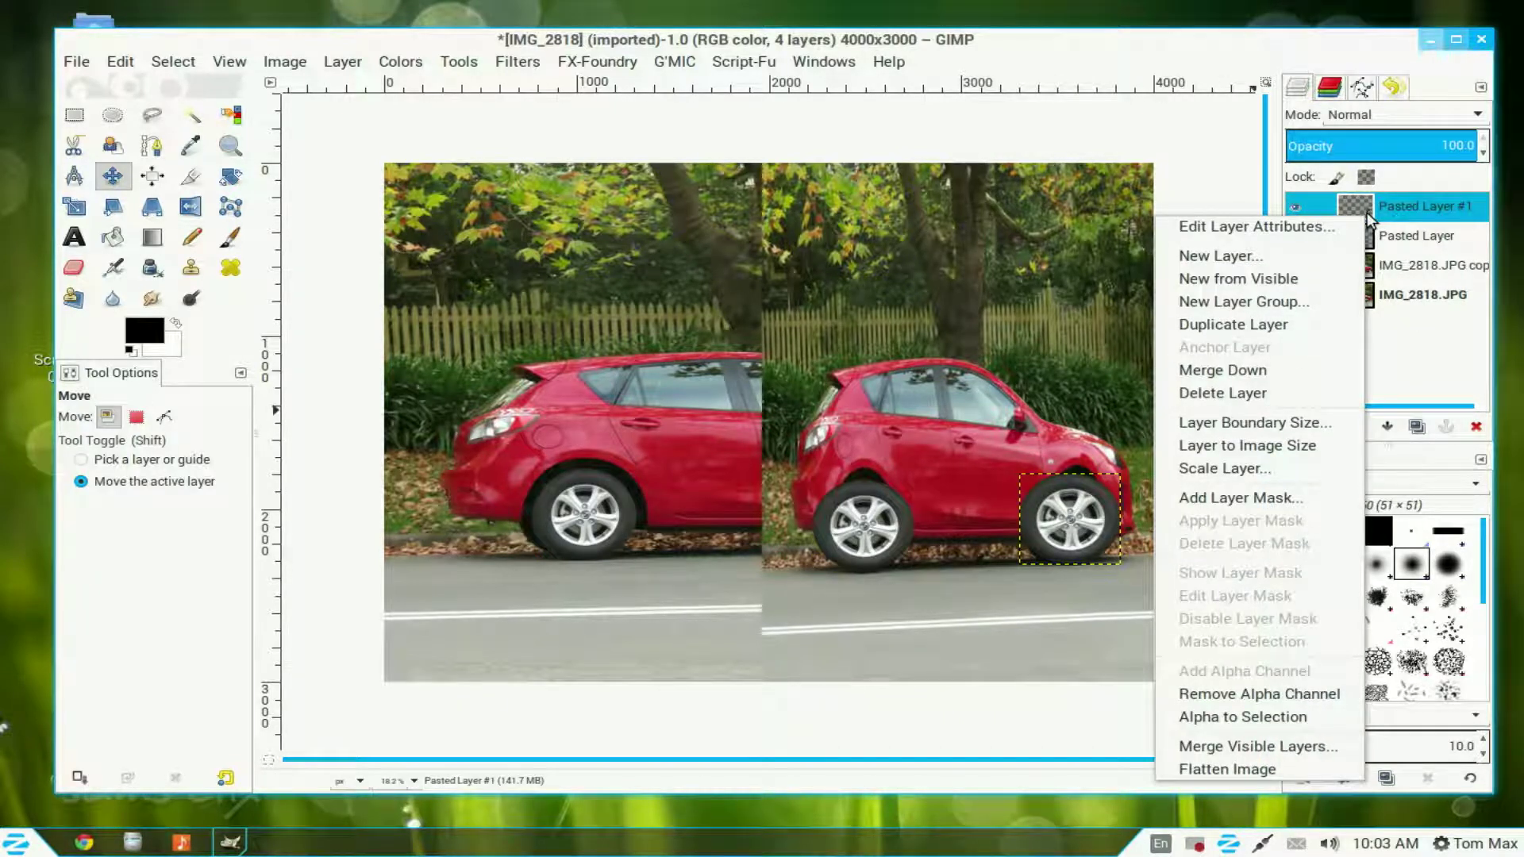
{"action": "left_click", "coordinate": [1325, 370]}
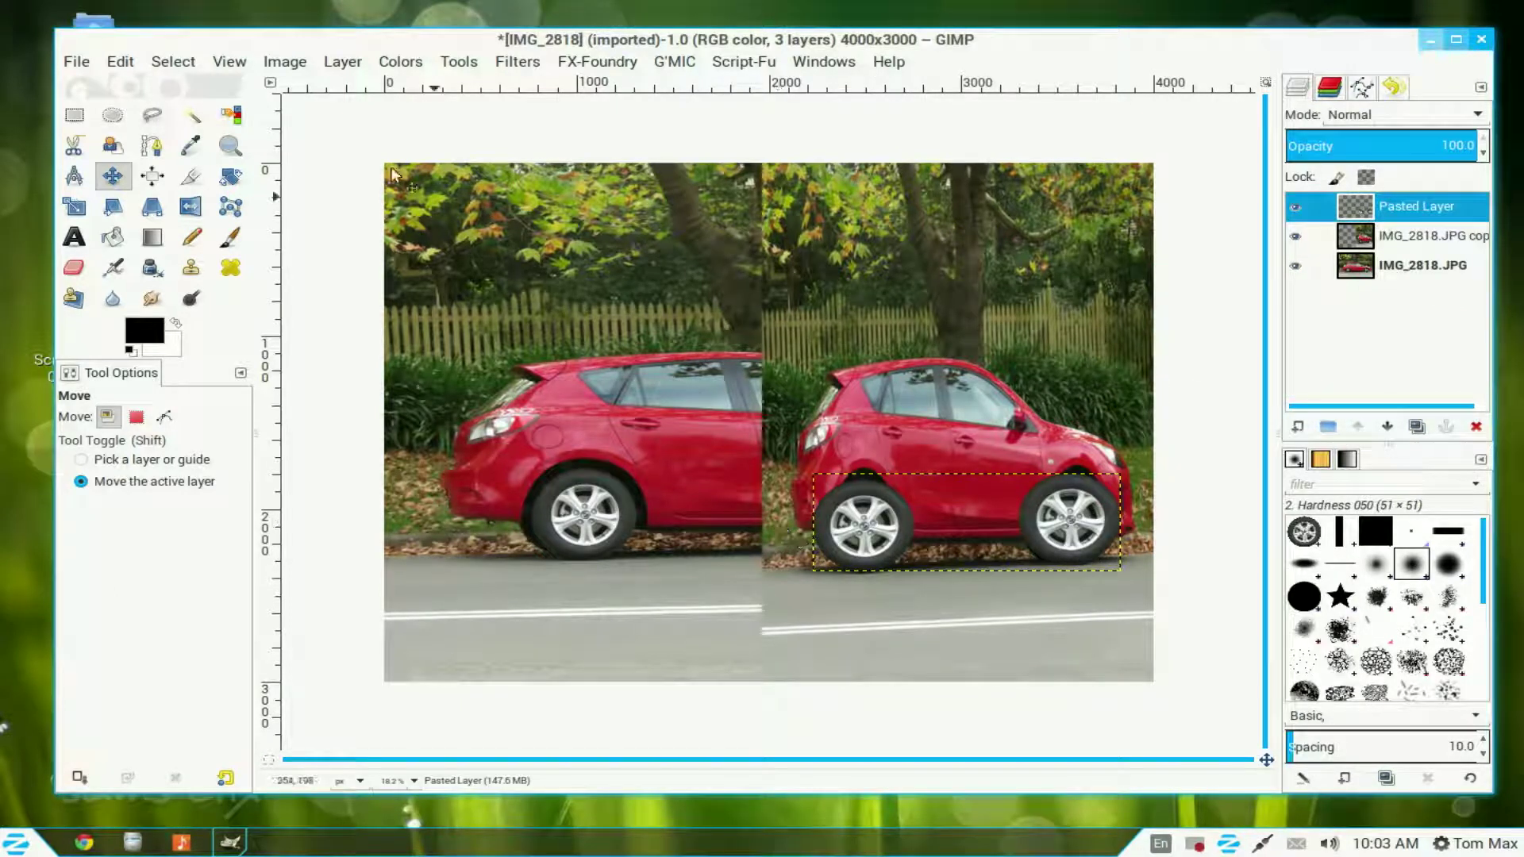
{"action": "left_click", "coordinate": [341, 62]}
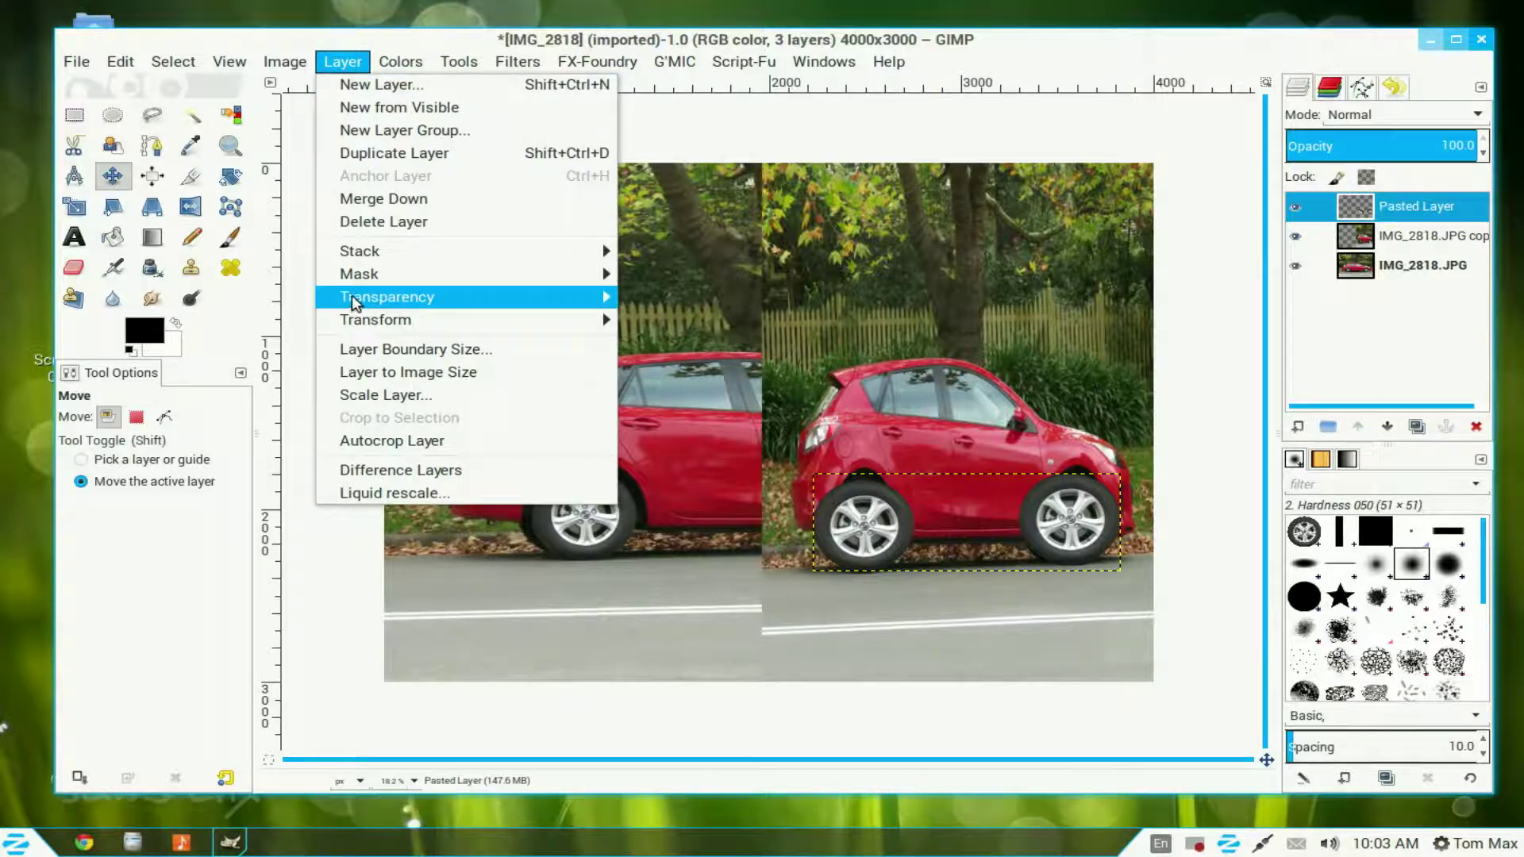
{"action": "mouse_move", "coordinate": [369, 276]}
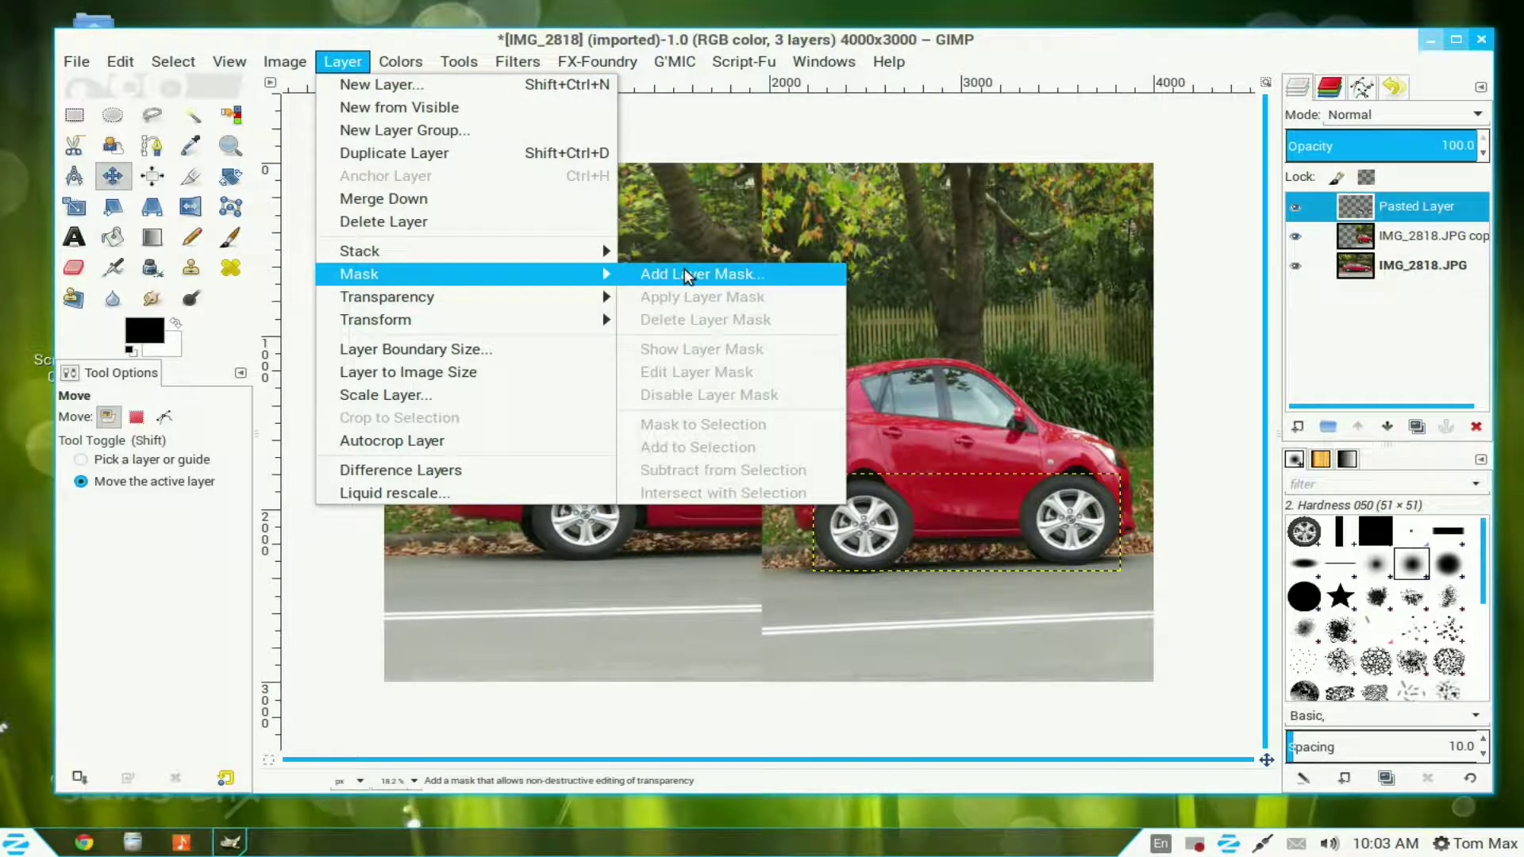
{"action": "left_click", "coordinate": [684, 272]}
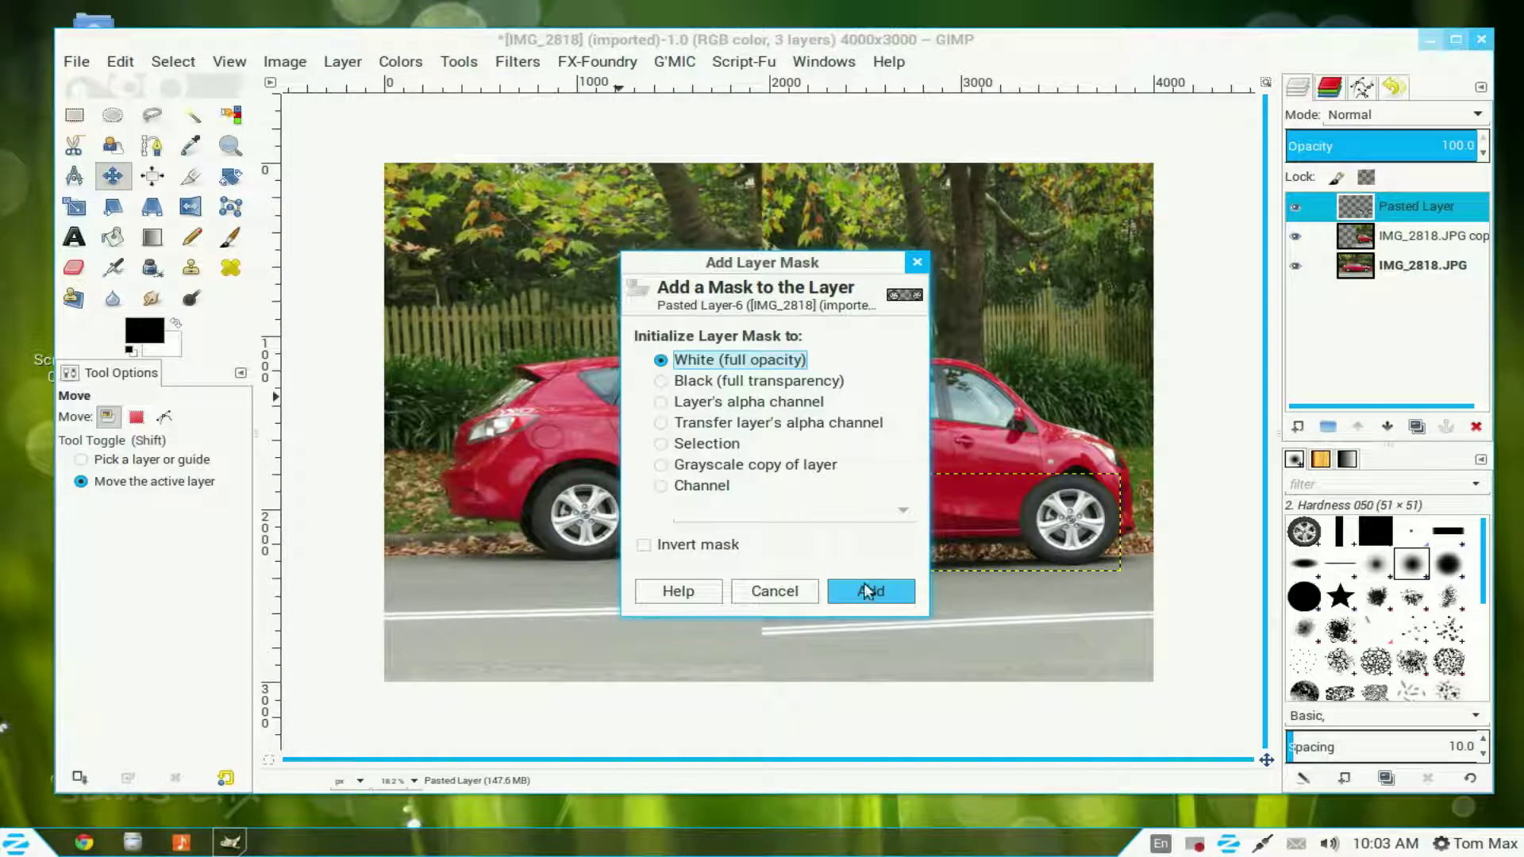
{"action": "left_click", "coordinate": [865, 589]}
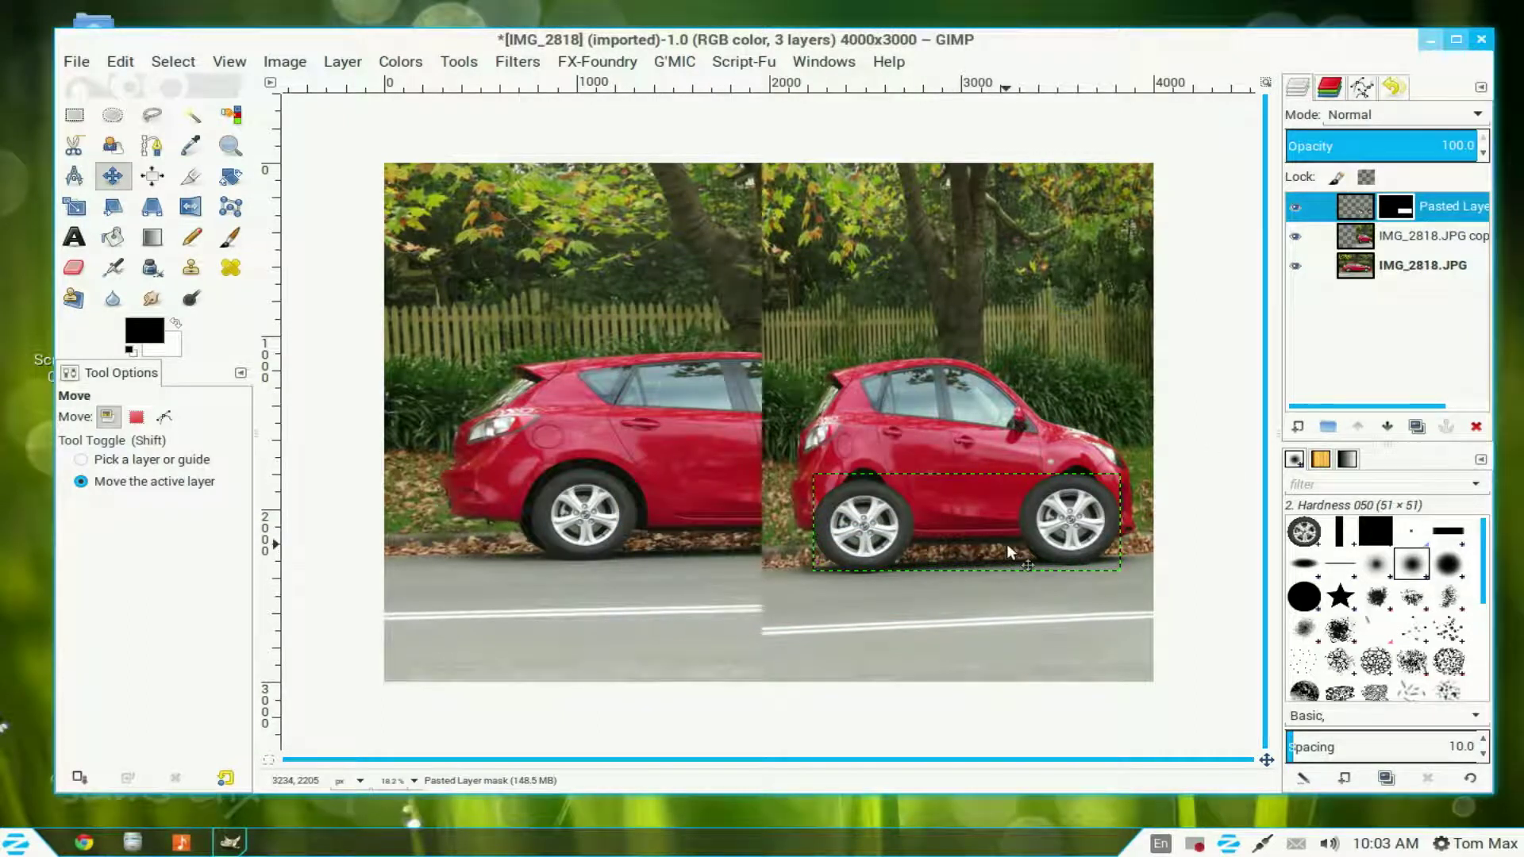
{"action": "scroll", "coordinate": [1003, 545], "scroll_direction": "up", "scroll_amount": 1}
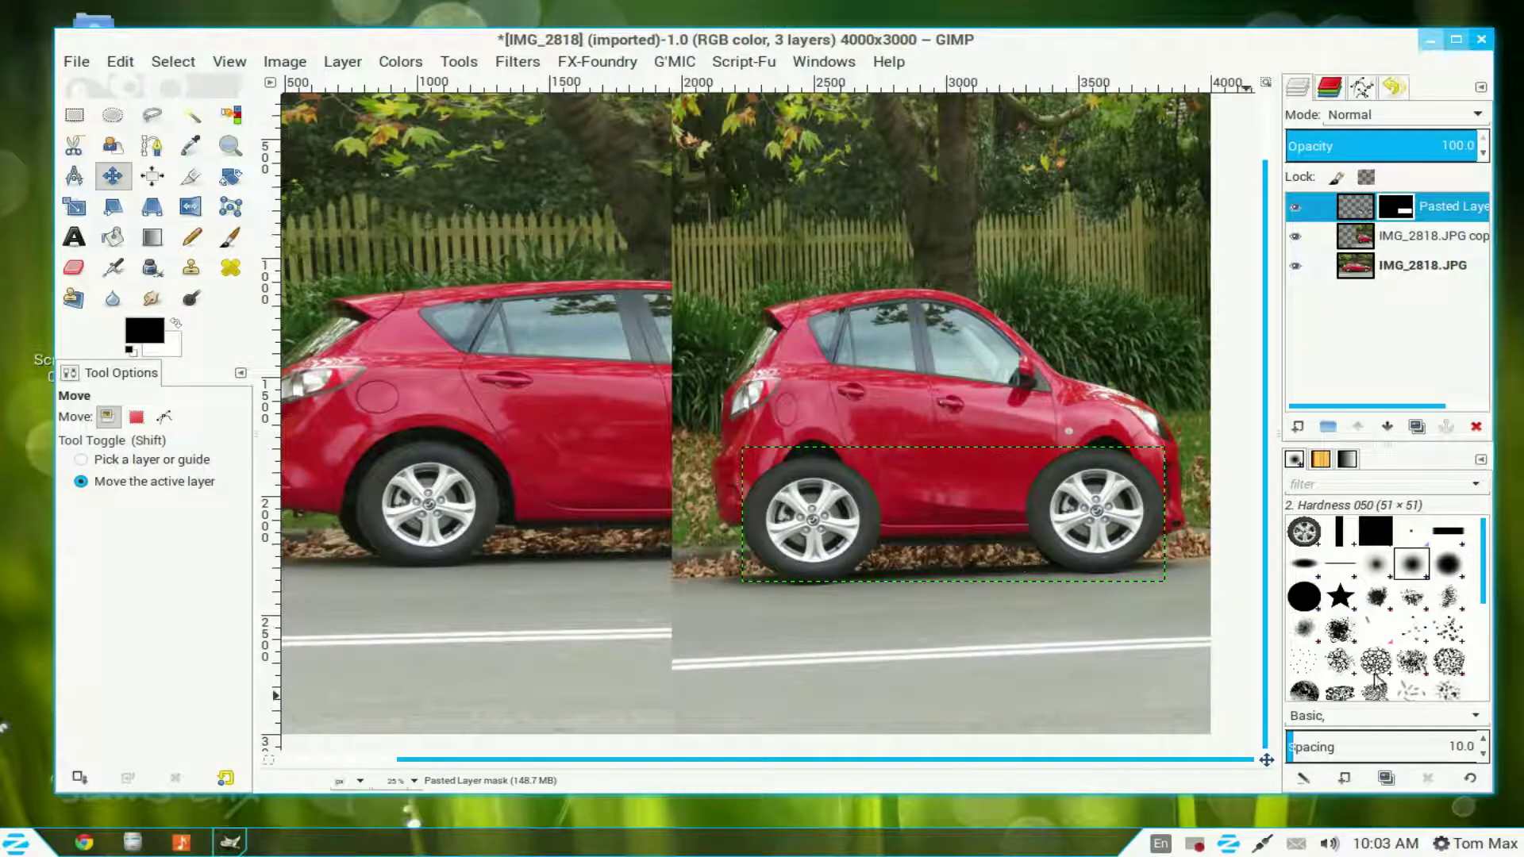
Paint the mask with an 80 px brush along the rear wheel's edges and arch.
{"action": "left_click", "coordinate": [230, 237]}
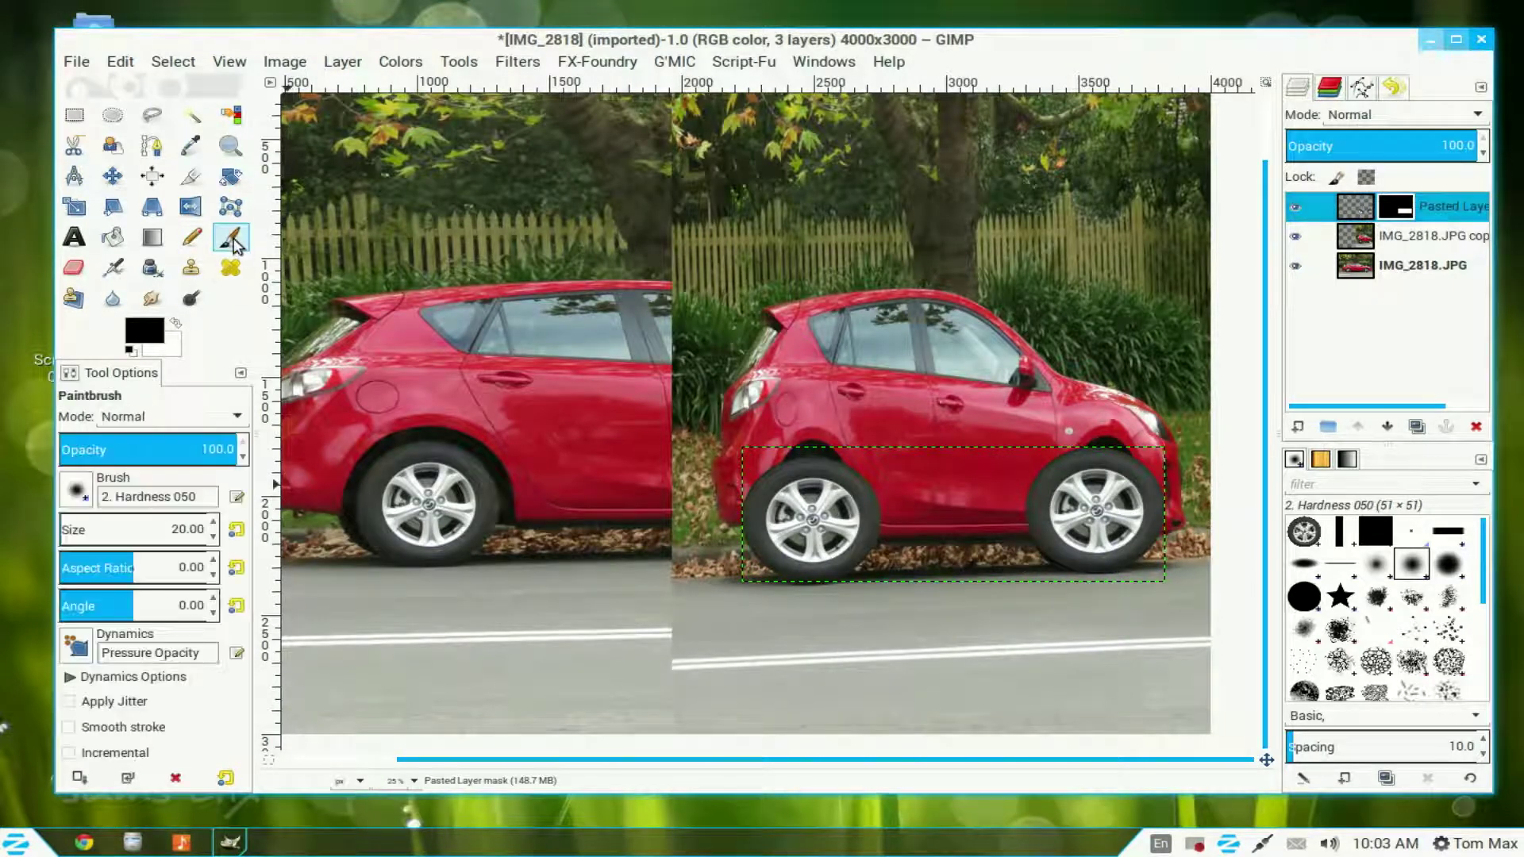
{"action": "left_click", "coordinate": [71, 528]}
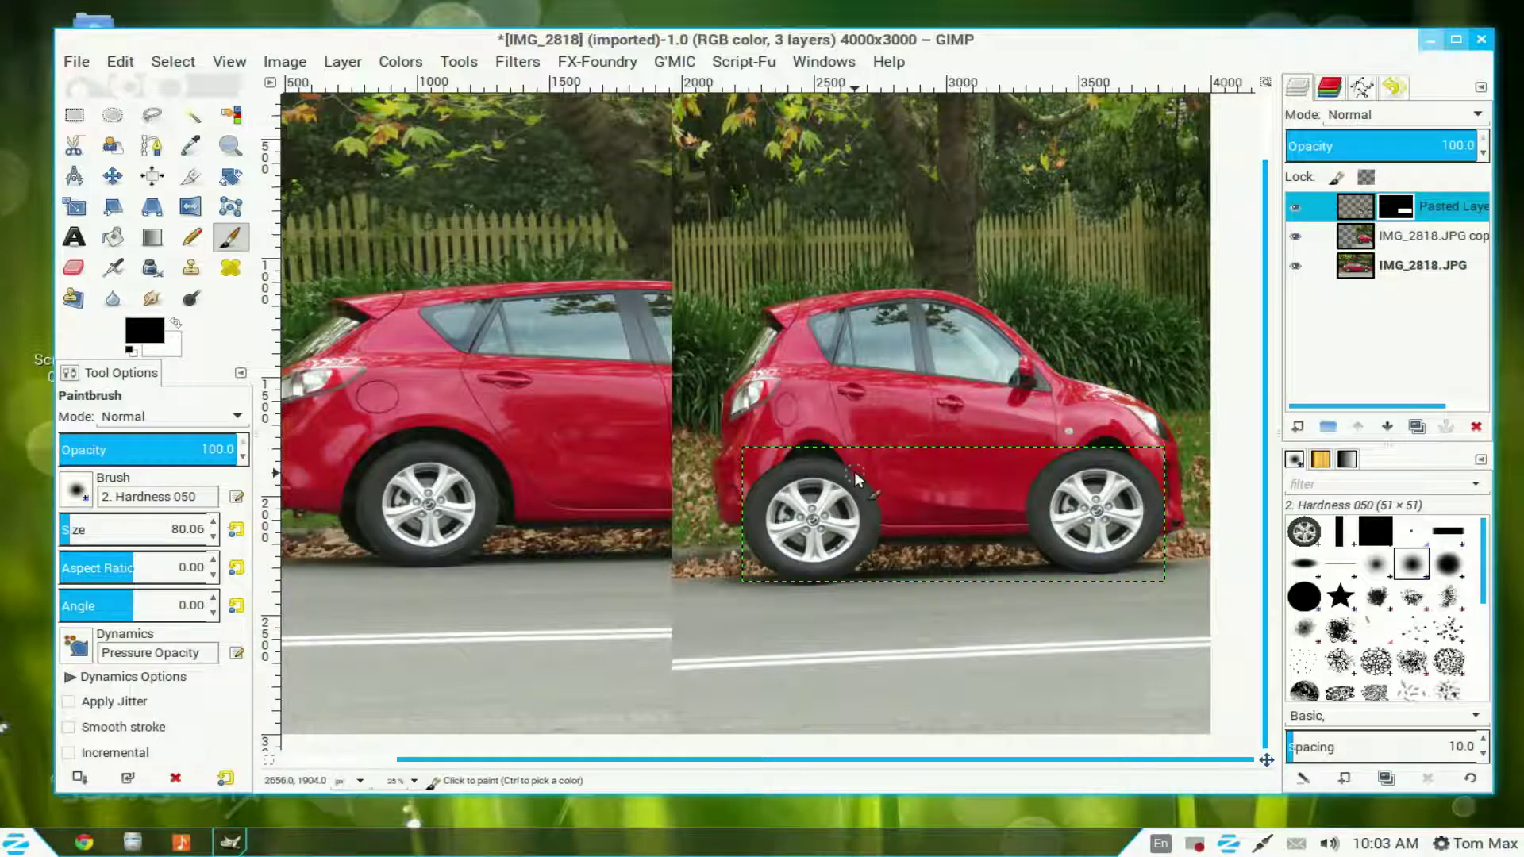
{"action": "left_click_drag", "start_coordinate": [862, 474], "coordinate": [870, 537]}
{"action": "left_click", "coordinate": [856, 470]}
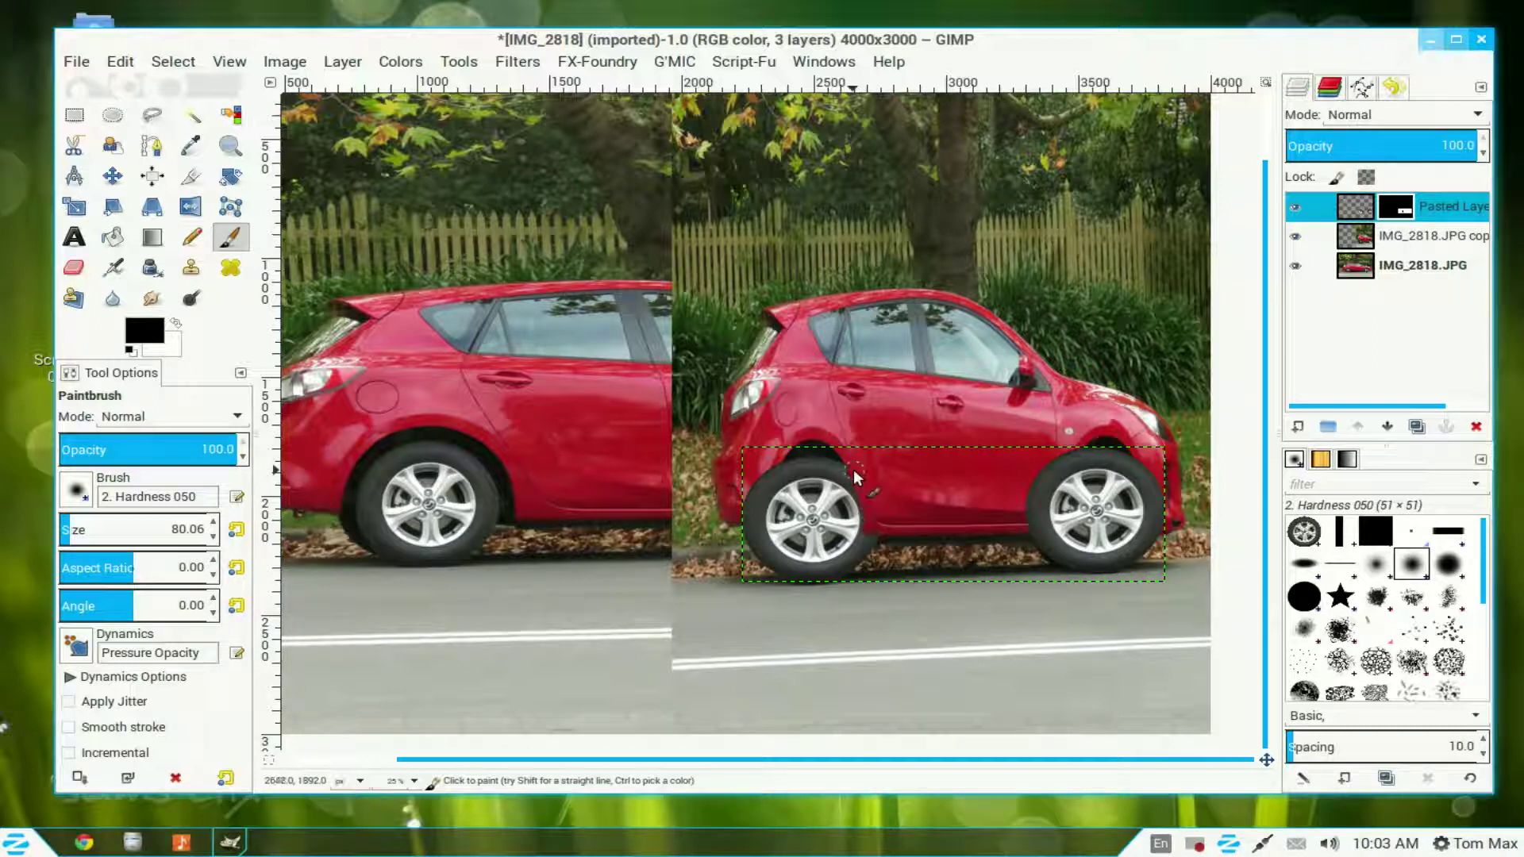
{"action": "mouse_move", "coordinate": [773, 479]}
{"action": "left_mouse_down"}
{"action": "mouse_move", "coordinate": [784, 493]}
{"action": "mouse_move", "coordinate": [764, 485]}
{"action": "mouse_move", "coordinate": [750, 525]}
{"action": "mouse_move", "coordinate": [759, 493]}
{"action": "left_mouse_up"}
Resize the brush (42, then 109) to blend the front wheel arch and tyre edges, ending near 40.
{"action": "left_click", "coordinate": [213, 535]}
{"action": "left_click_drag", "start_coordinate": [788, 470], "coordinate": [845, 475]}
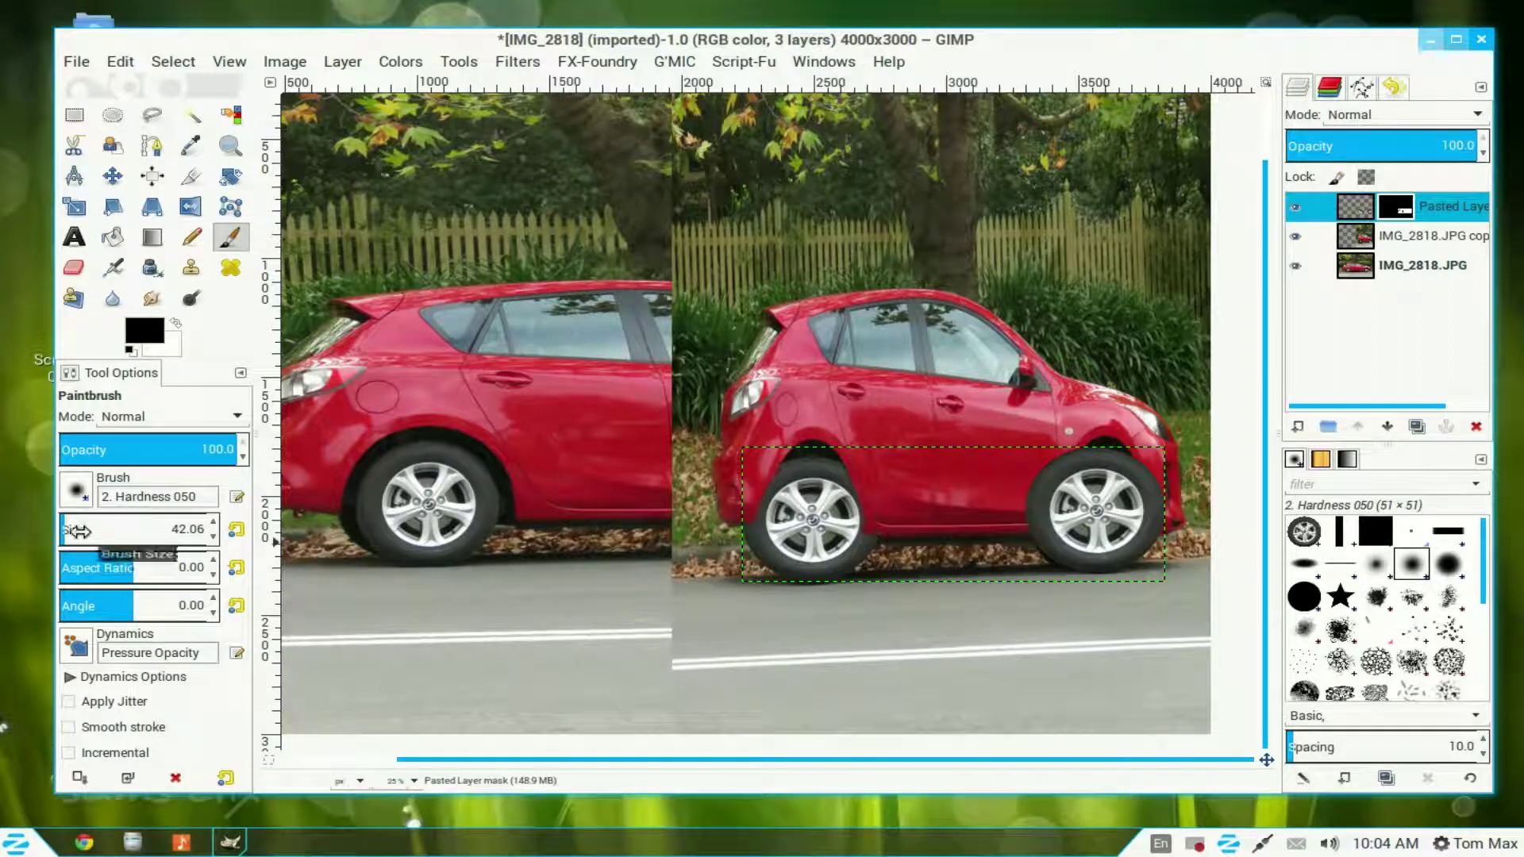
{"action": "left_click_drag", "start_coordinate": [83, 531], "coordinate": [93, 531]}
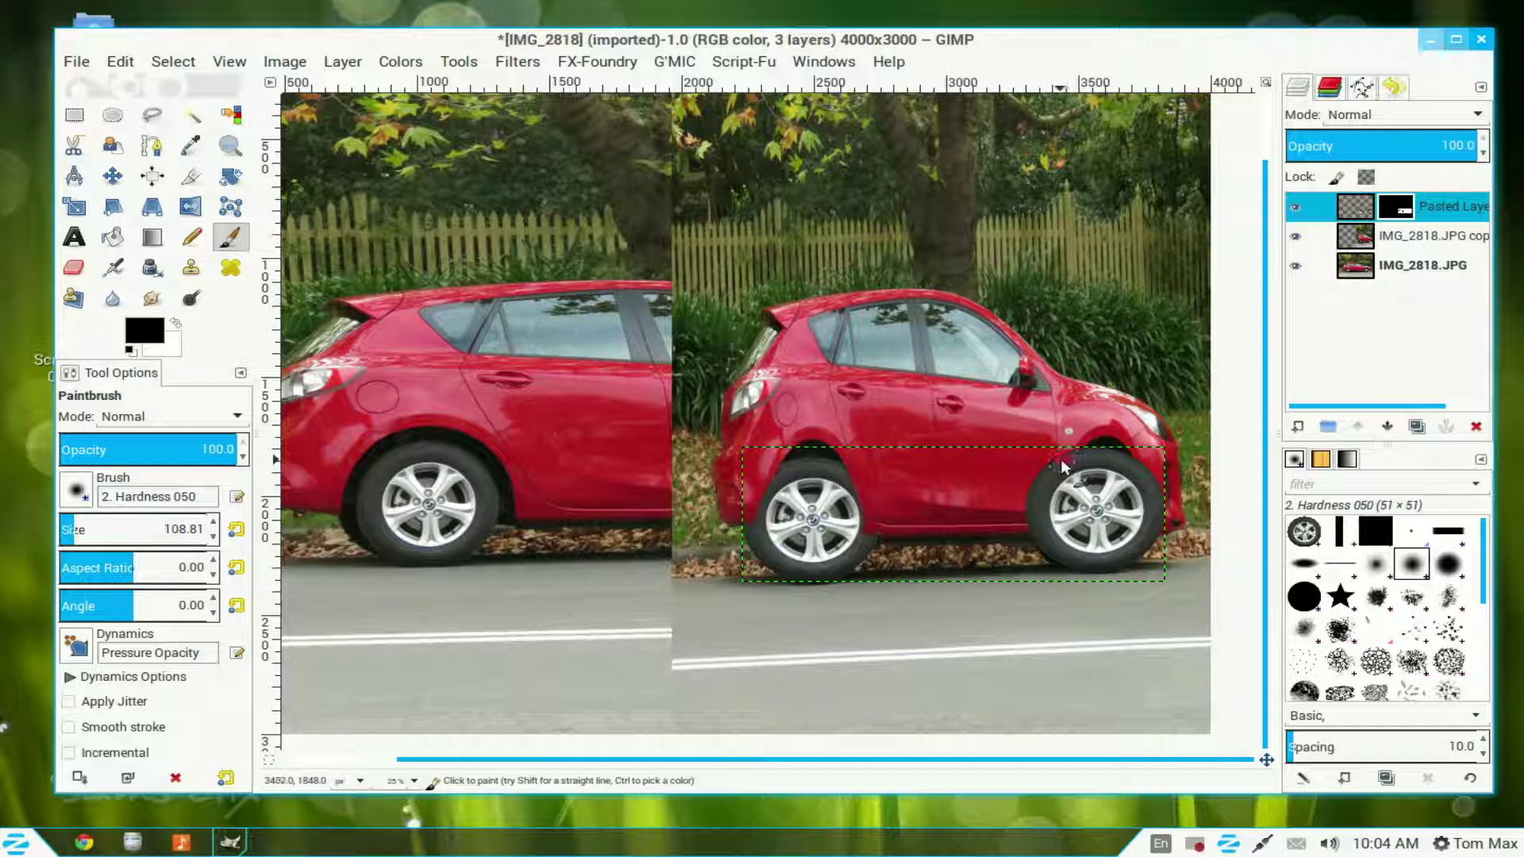
{"action": "mouse_move", "coordinate": [1036, 489]}
{"action": "left_mouse_down"}
{"action": "mouse_move", "coordinate": [1062, 476]}
{"action": "mouse_move", "coordinate": [1055, 528]}
{"action": "mouse_move", "coordinate": [1038, 515]}
{"action": "left_mouse_up"}
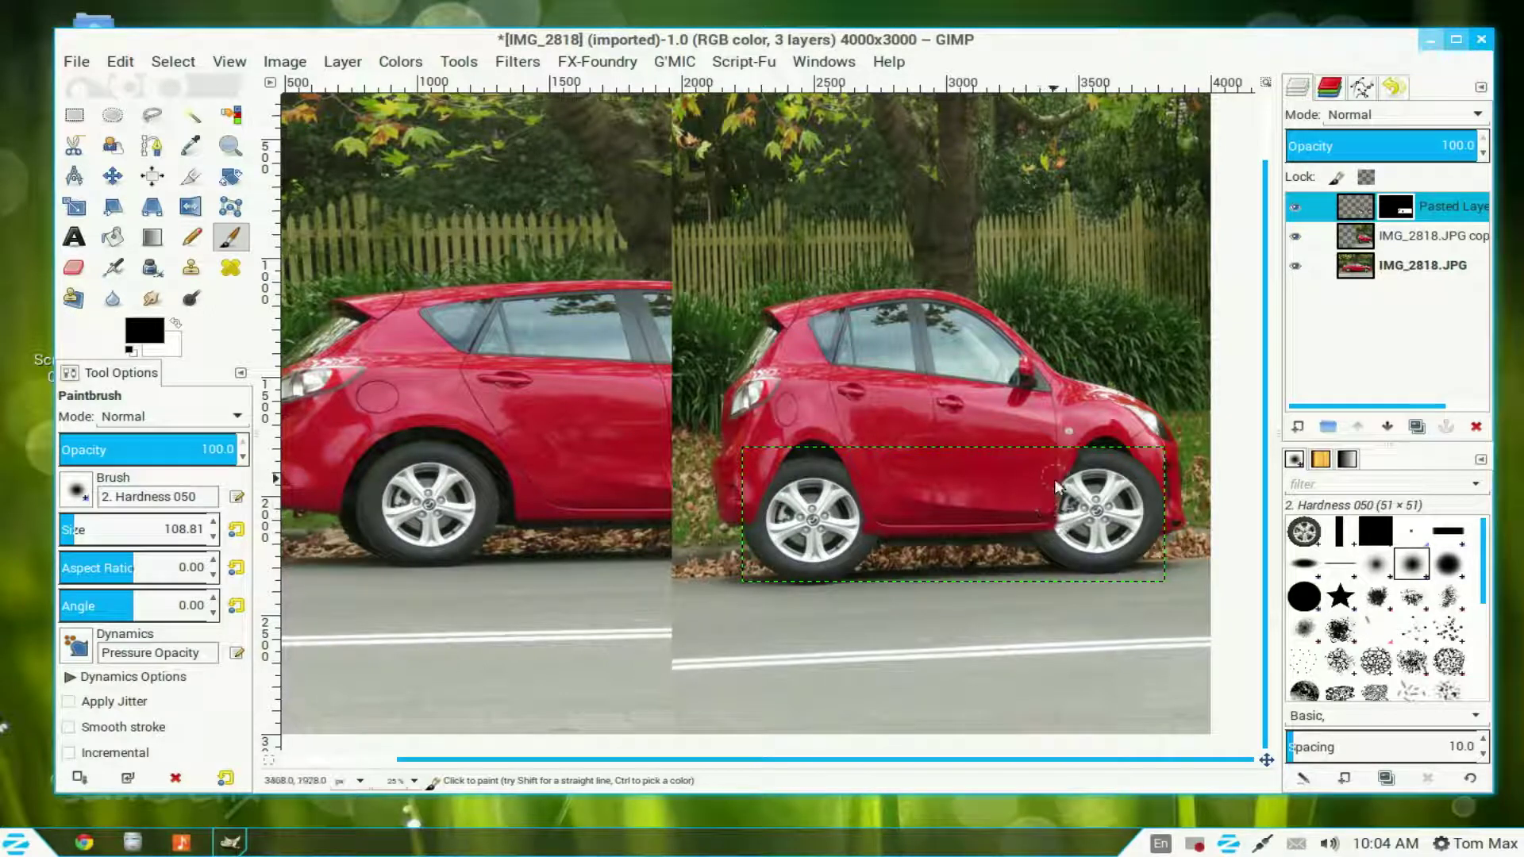
{"action": "left_click_drag", "start_coordinate": [1050, 498], "coordinate": [1066, 481]}
{"action": "mouse_move", "coordinate": [1147, 473]}
{"action": "left_mouse_down"}
{"action": "mouse_move", "coordinate": [1138, 465]}
{"action": "mouse_move", "coordinate": [1165, 528]}
{"action": "mouse_move", "coordinate": [1159, 505]}
{"action": "left_mouse_up"}
{"action": "left_click", "coordinate": [212, 537]}
{"action": "left_click", "coordinate": [213, 536]}
Merge the wheel layer down into the squashed car layer.
{"action": "right_click", "coordinate": [1375, 220]}
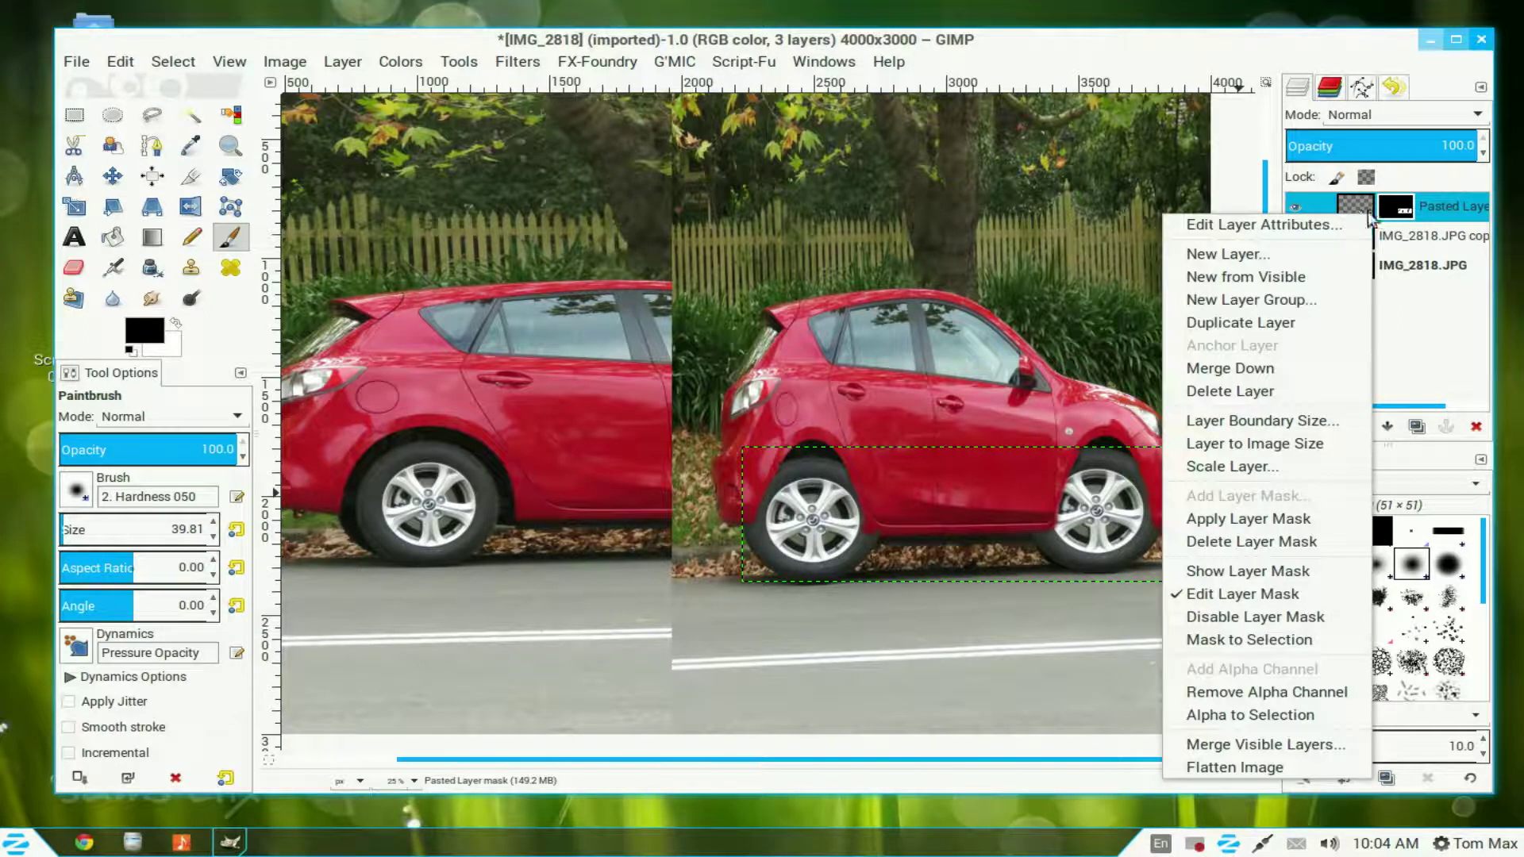
{"action": "left_click", "coordinate": [1294, 370]}
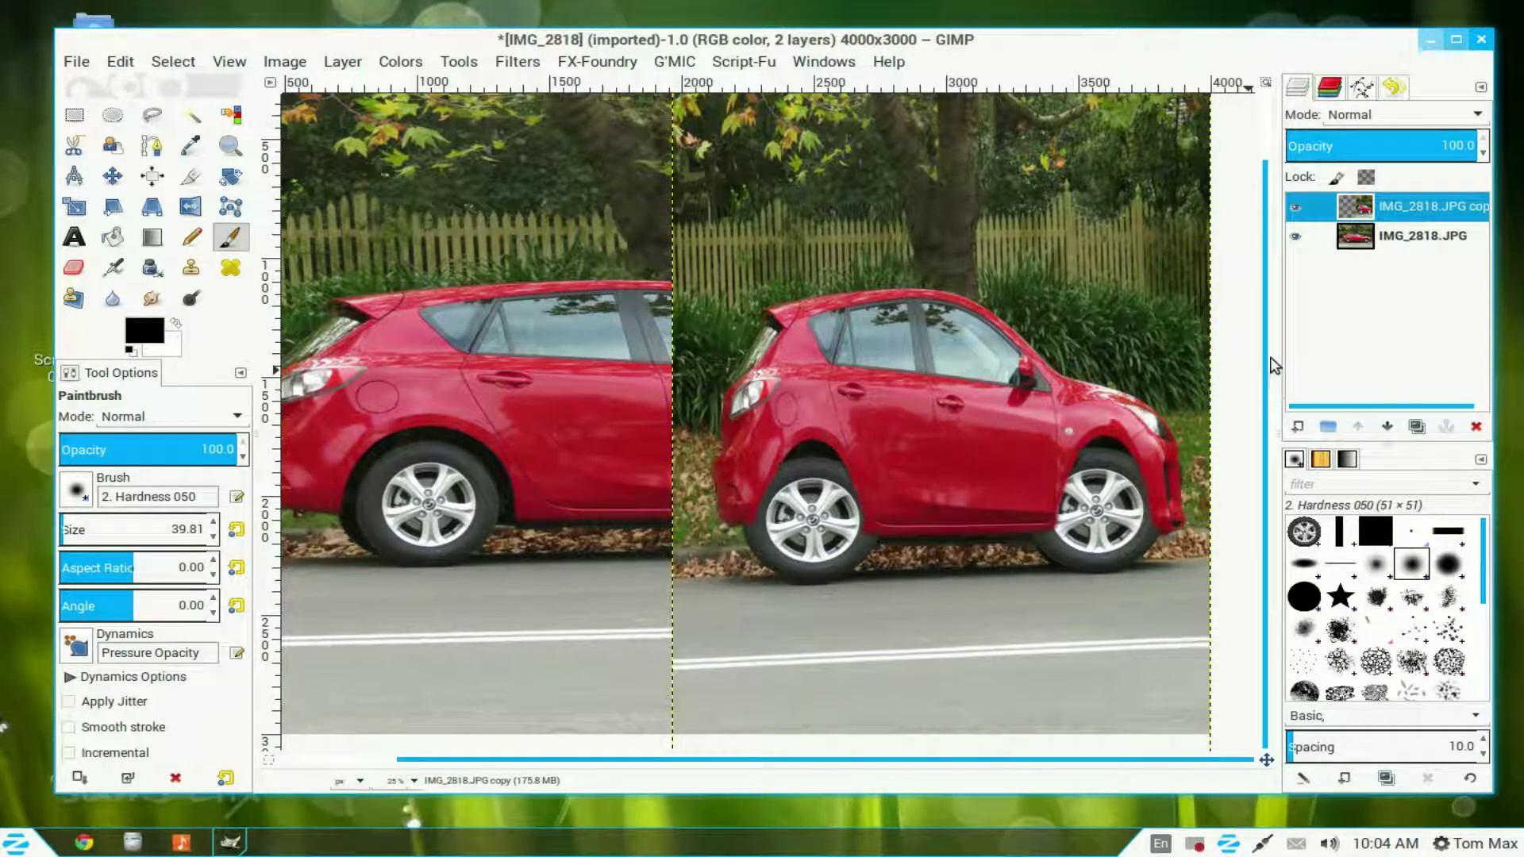
{"action": "left_click_drag", "start_coordinate": [1264, 358], "coordinate": [1265, 339]}
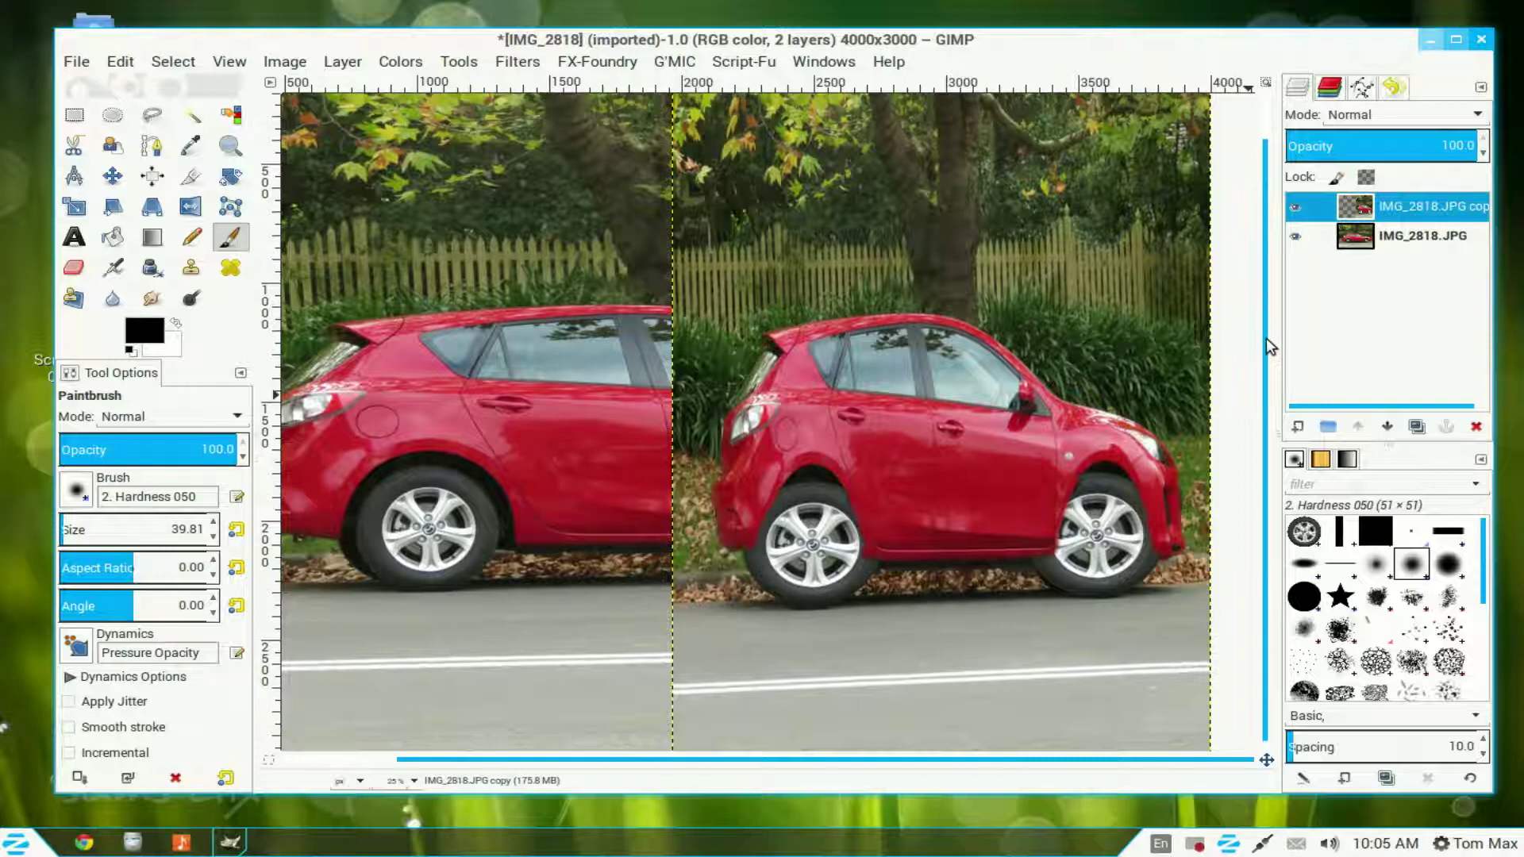
Crop to a 2016 × 2744 portrait around the squashed car and delete the original photo layer.
{"action": "left_click", "coordinate": [192, 179]}
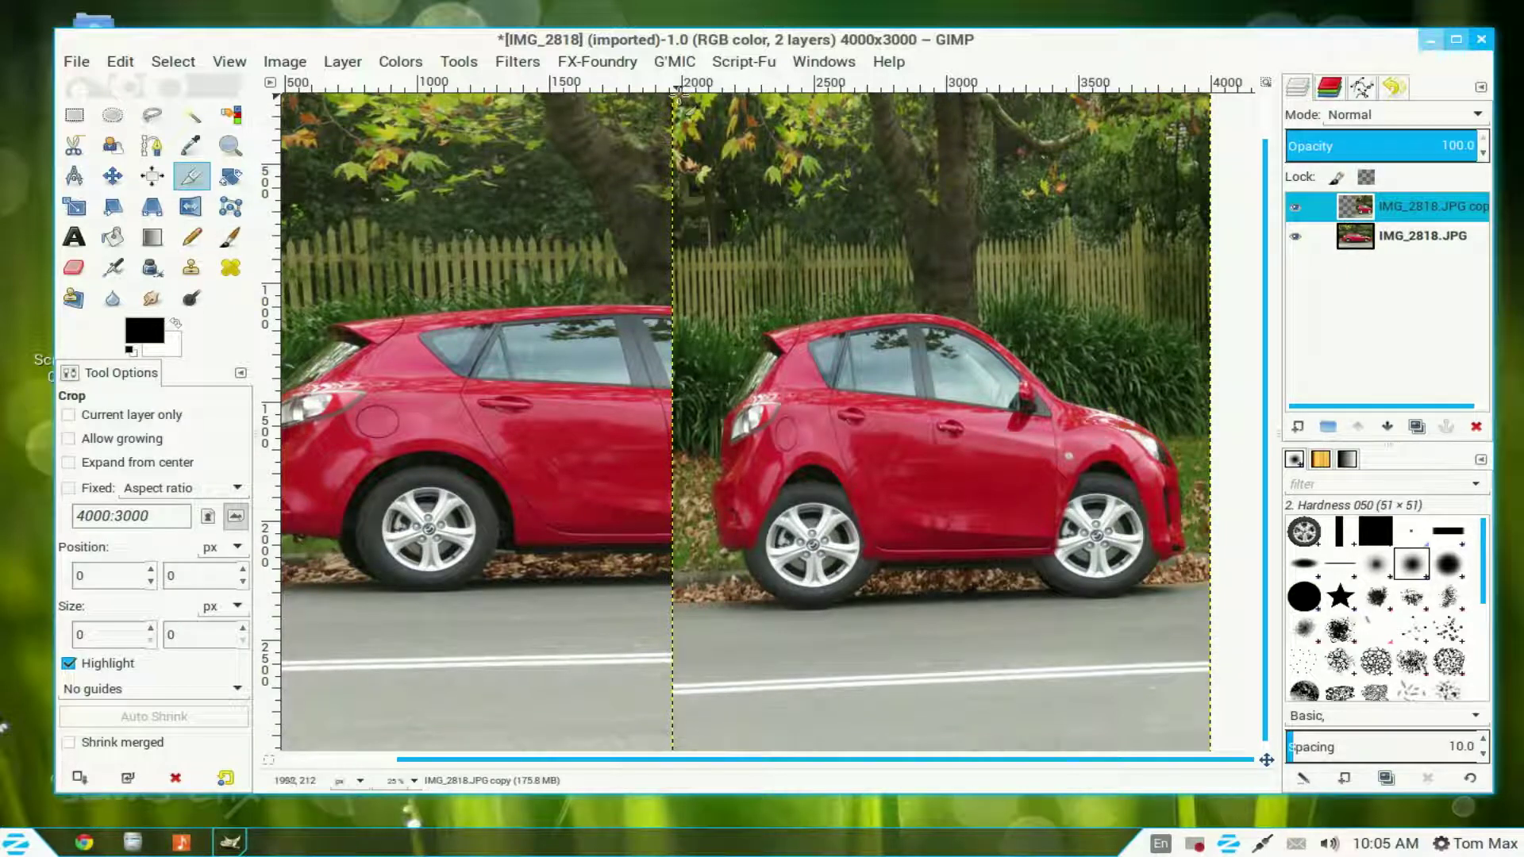
{"action": "left_click_drag", "start_coordinate": [679, 94], "coordinate": [1218, 762]}
{"action": "left_click", "coordinate": [1207, 749]}
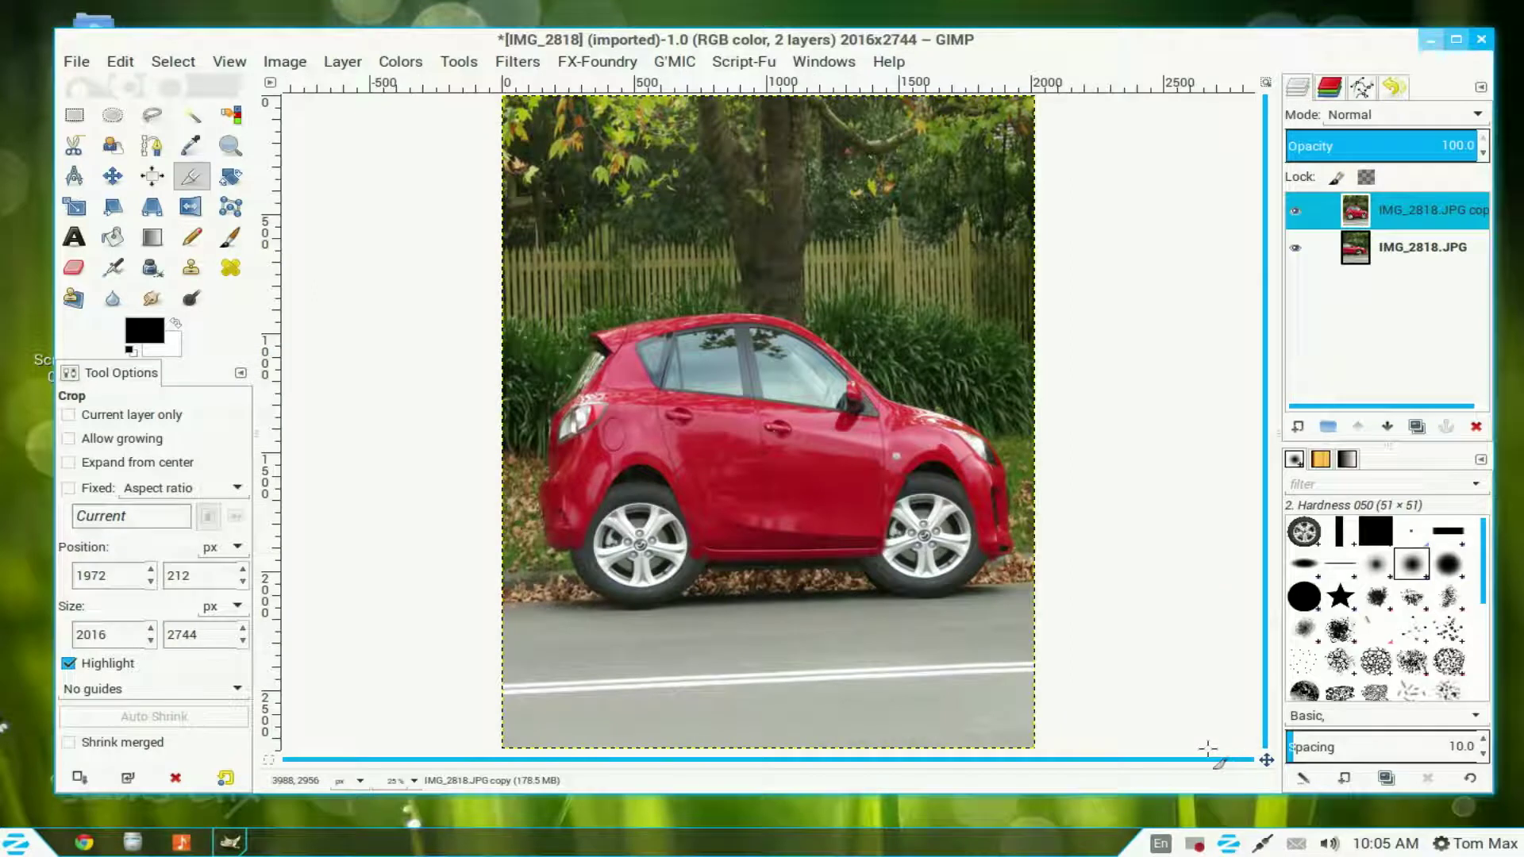
{"action": "left_click", "coordinate": [1365, 253]}
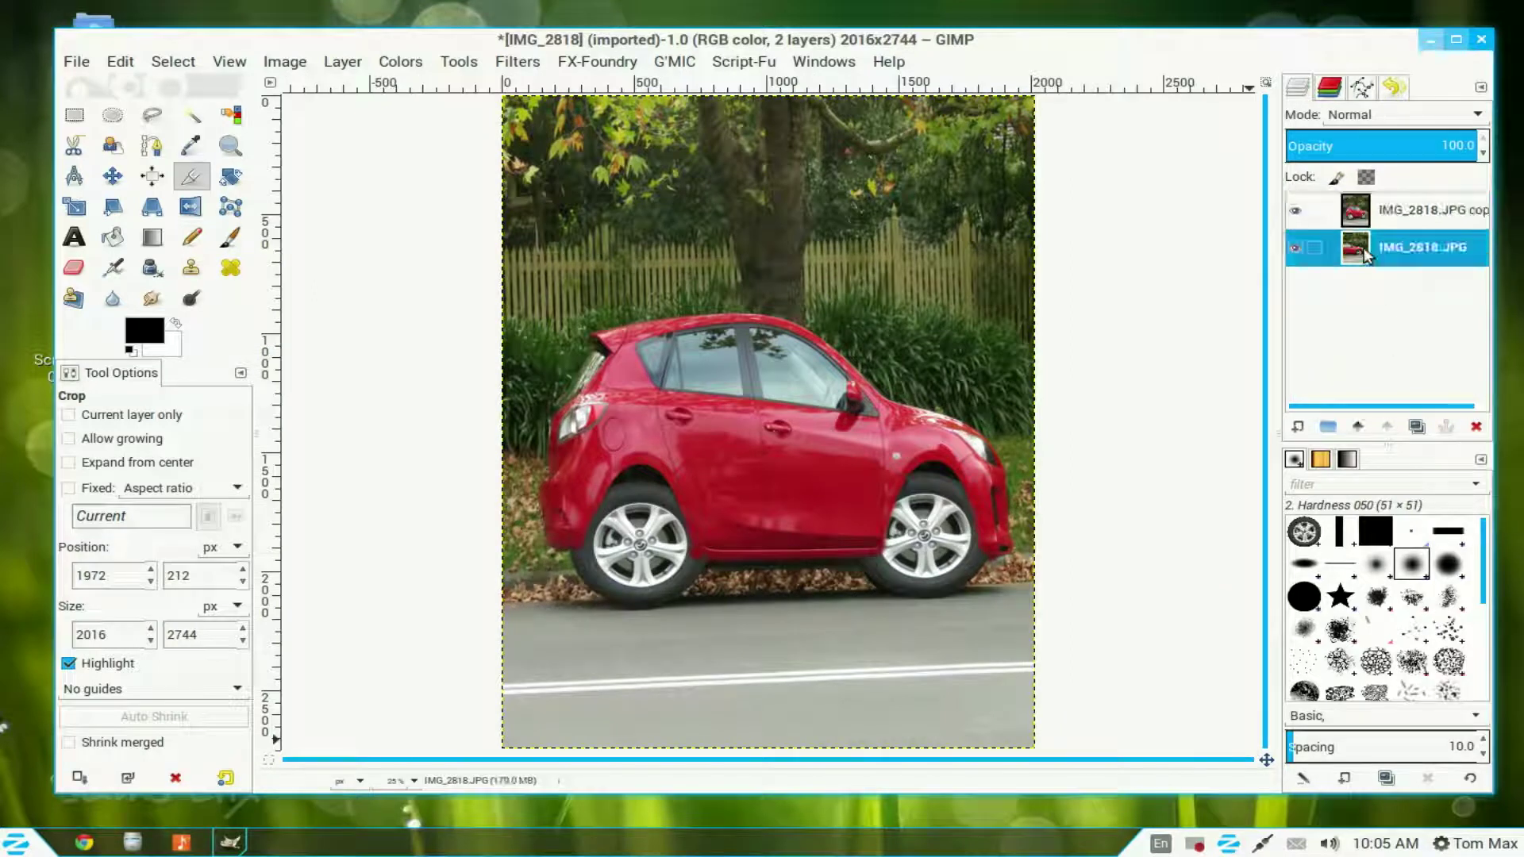
{"action": "left_click", "coordinate": [1476, 426]}
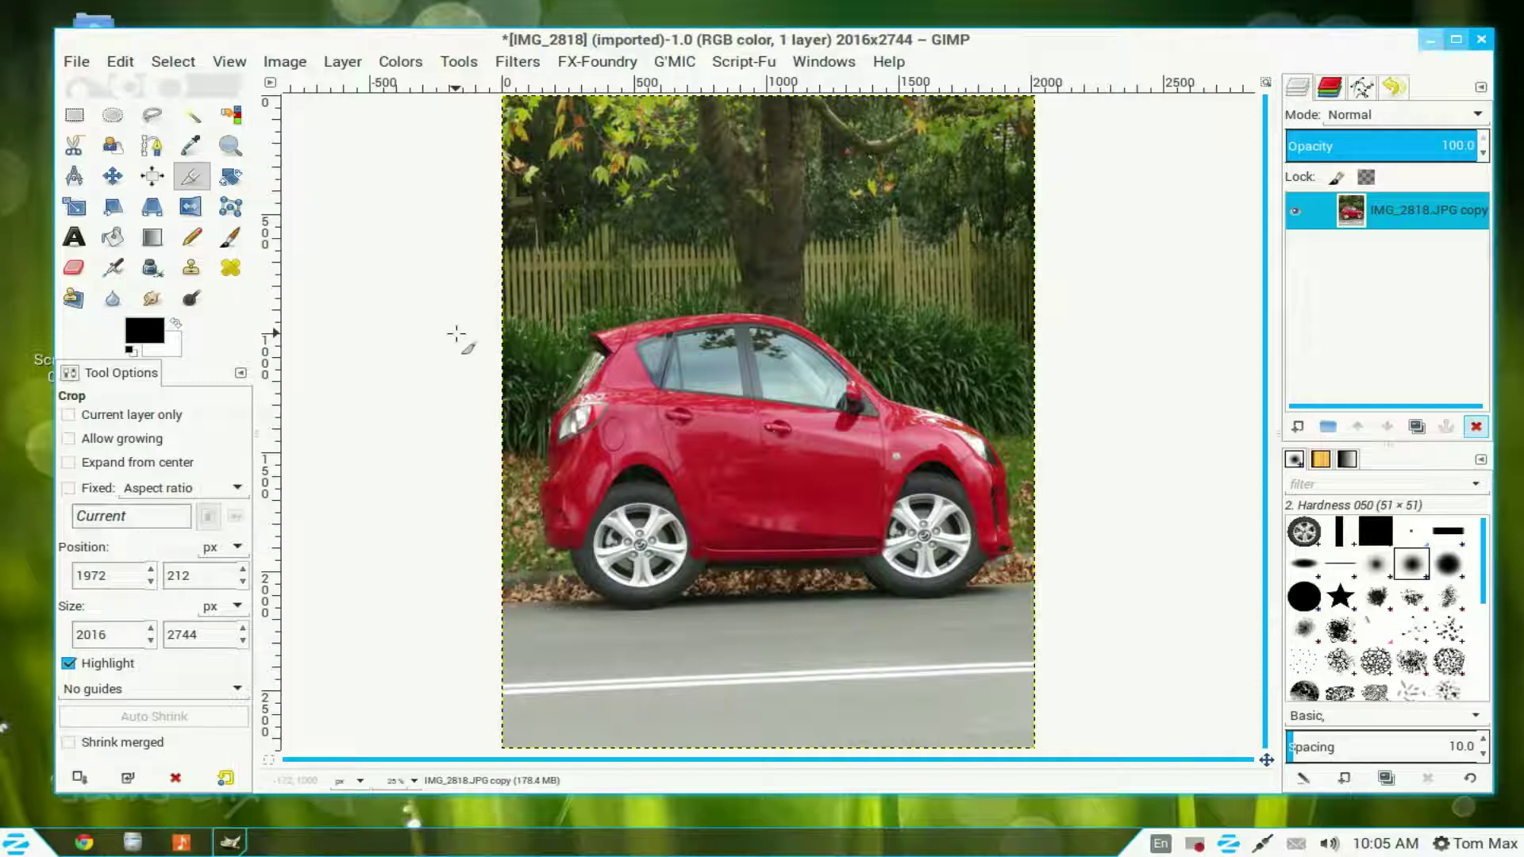
Set the Text tool to white Sans Bold at 50 px and start a text box top left.
{"action": "left_click", "coordinate": [73, 239]}
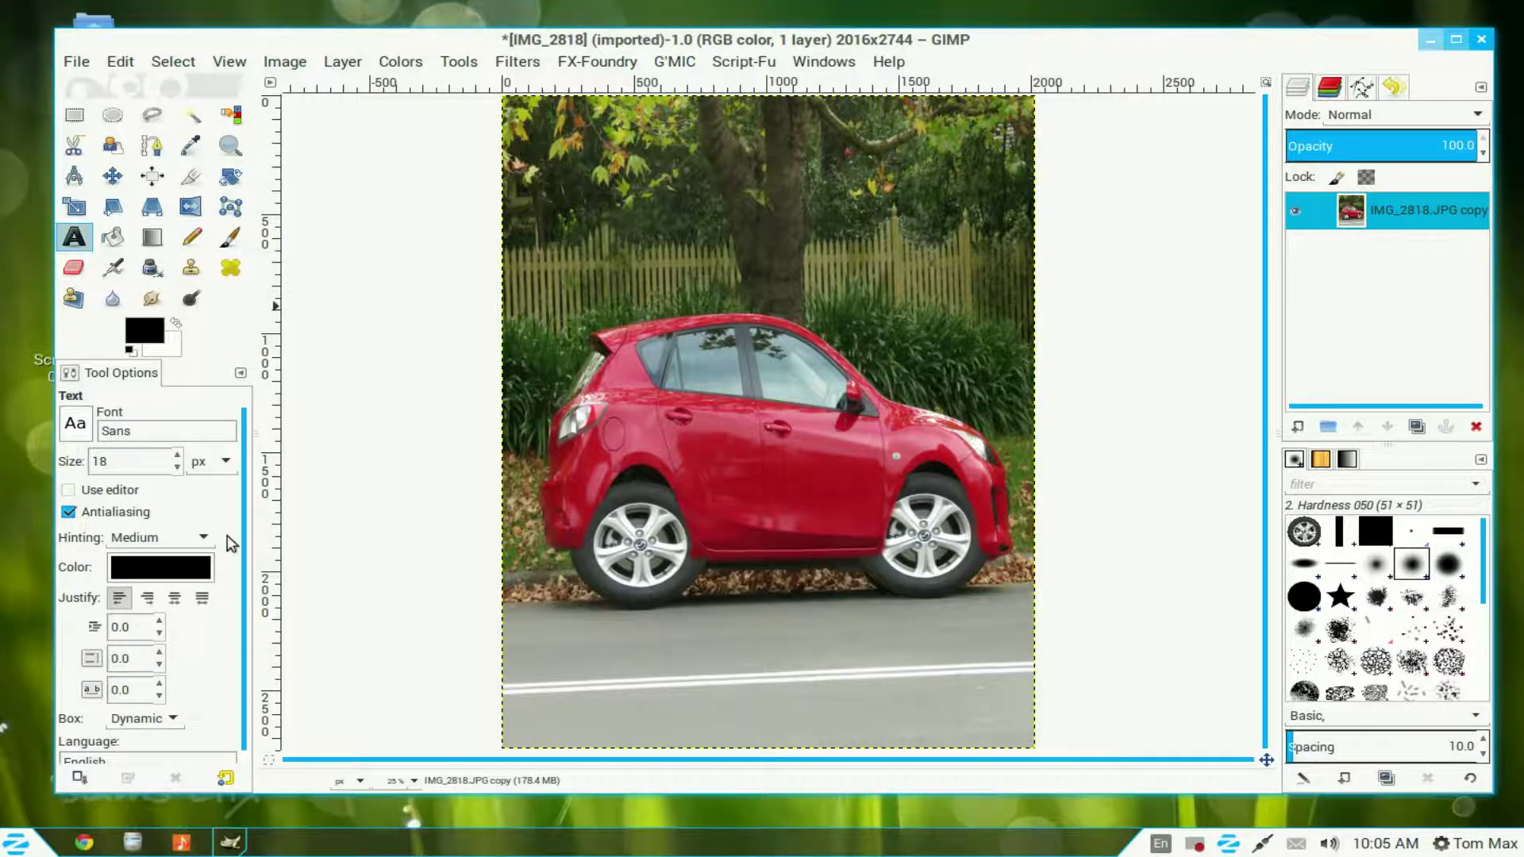
{"action": "left_click", "coordinate": [159, 567]}
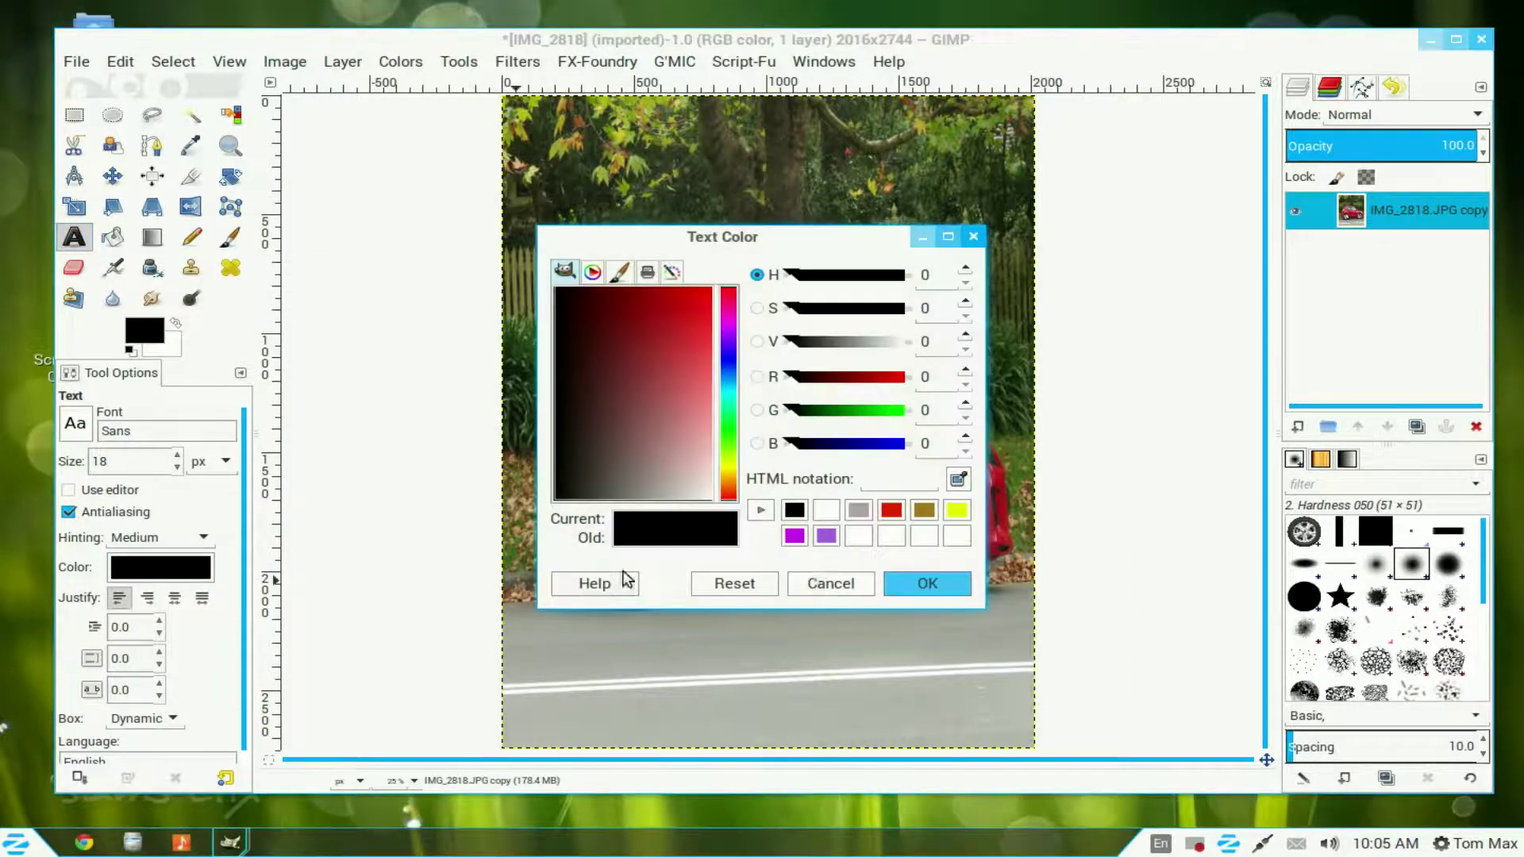
{"action": "left_click", "coordinate": [860, 534]}
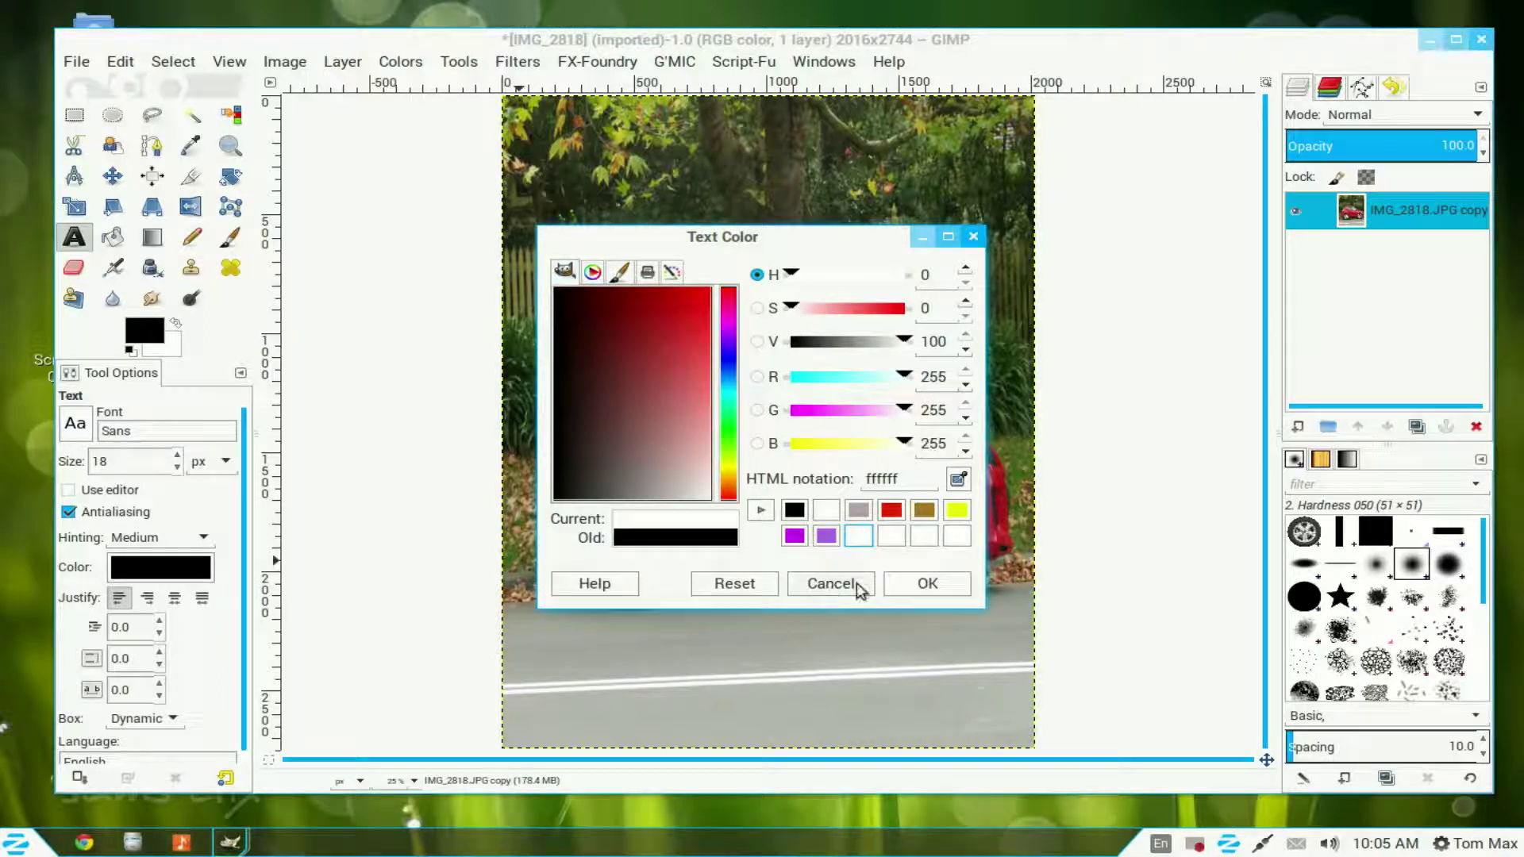
{"action": "left_click", "coordinate": [944, 589]}
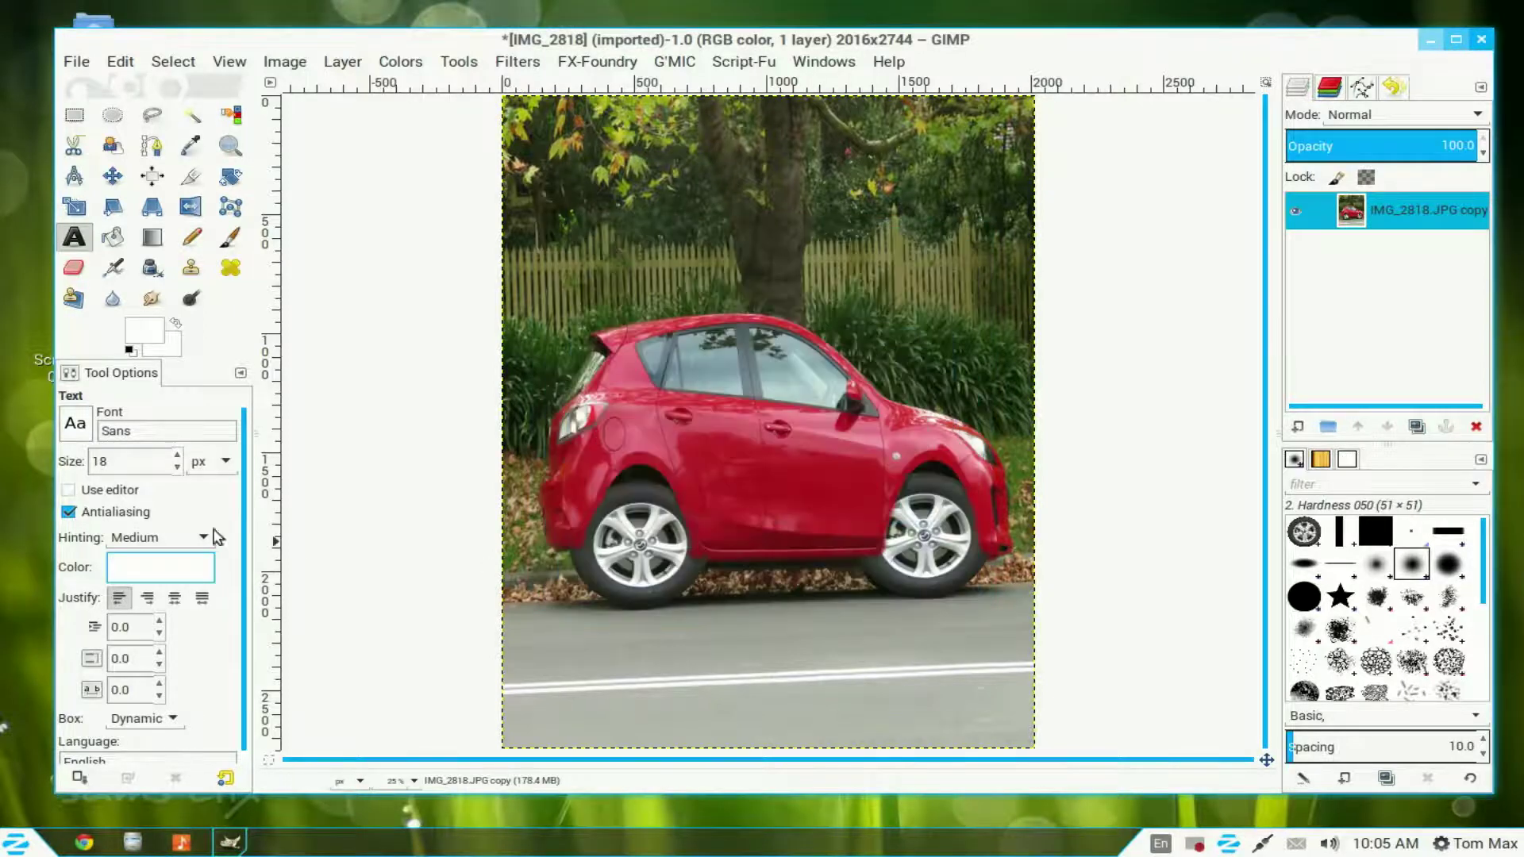
{"action": "left_click", "coordinate": [88, 437]}
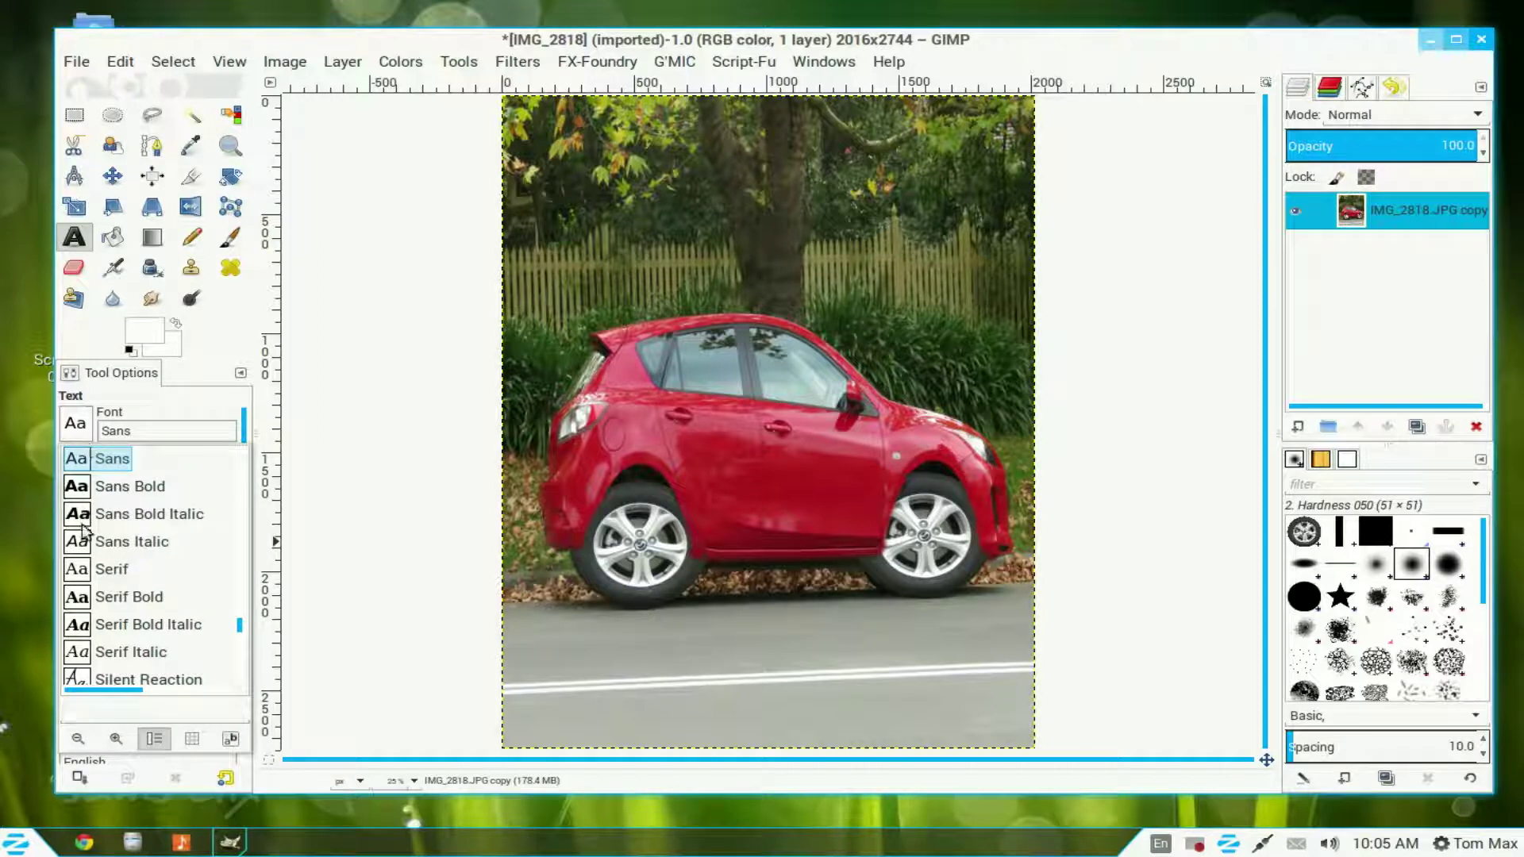
{"action": "left_click", "coordinate": [88, 488]}
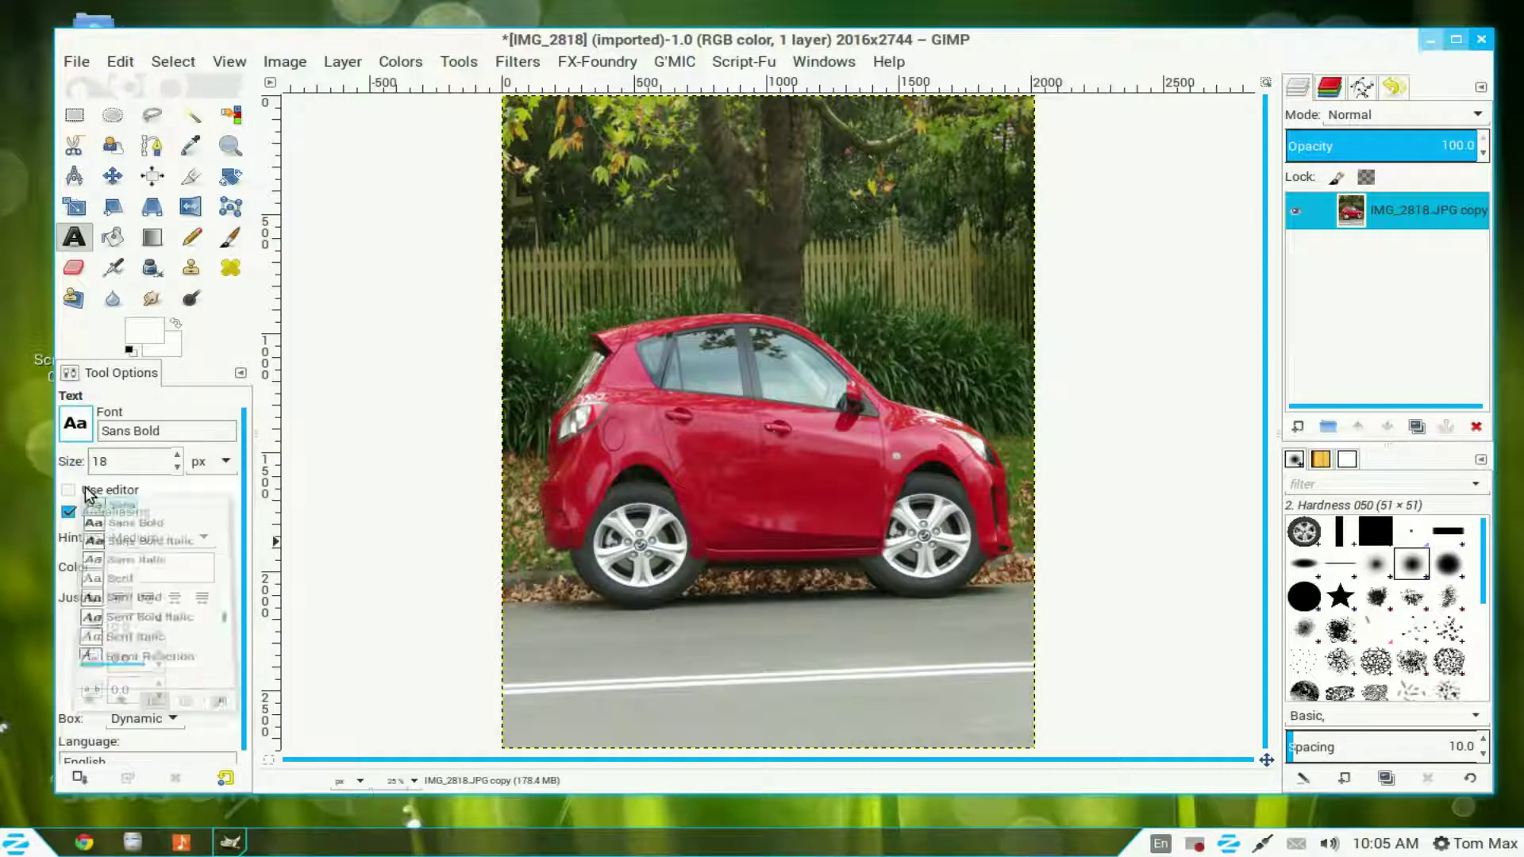
{"action": "left_click", "coordinate": [176, 455]}
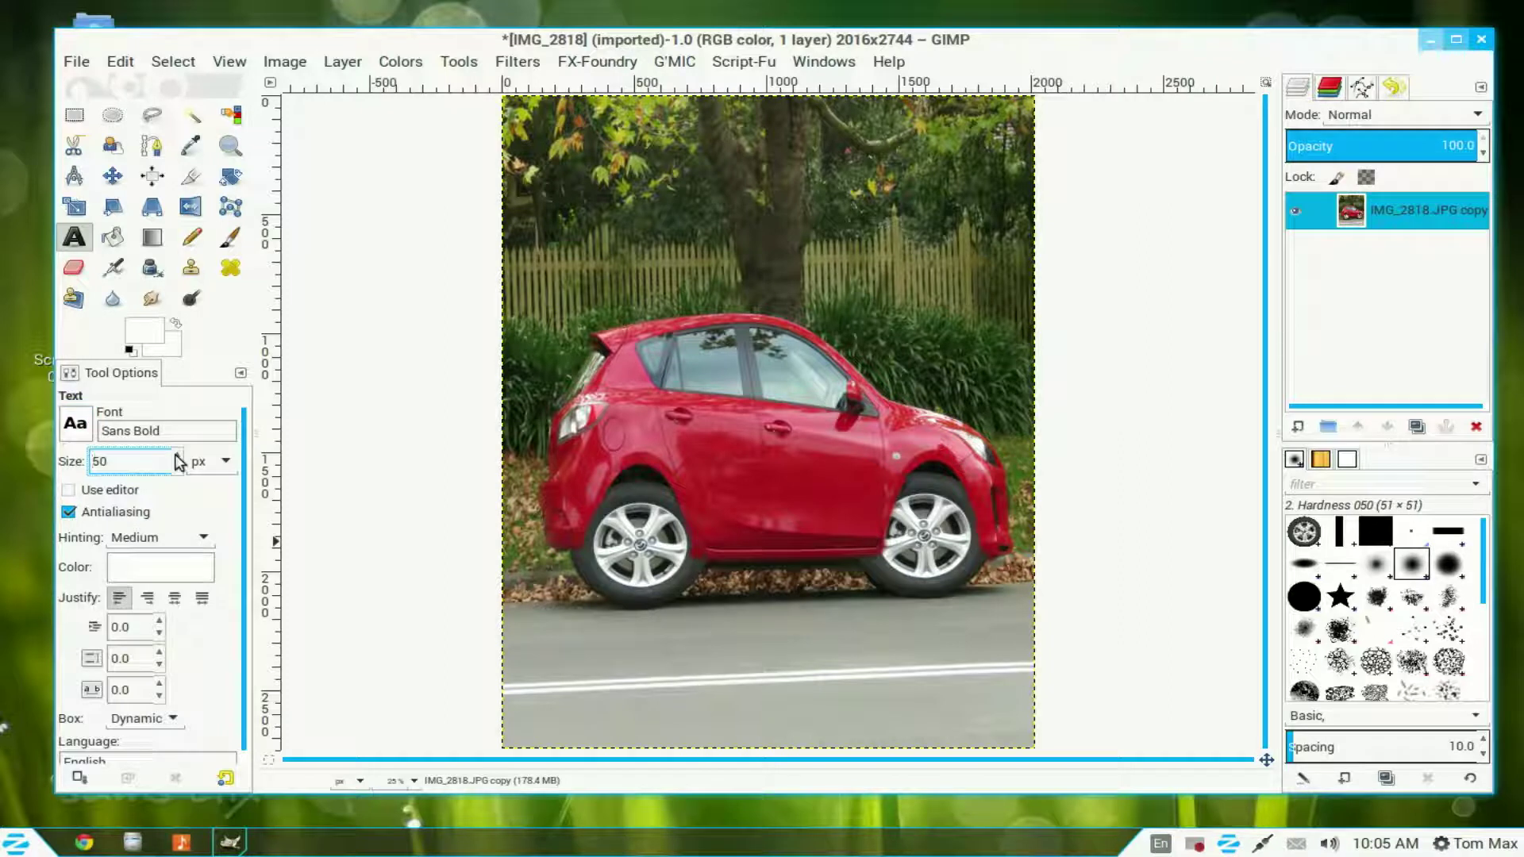
{"action": "left_click", "coordinate": [517, 187]}
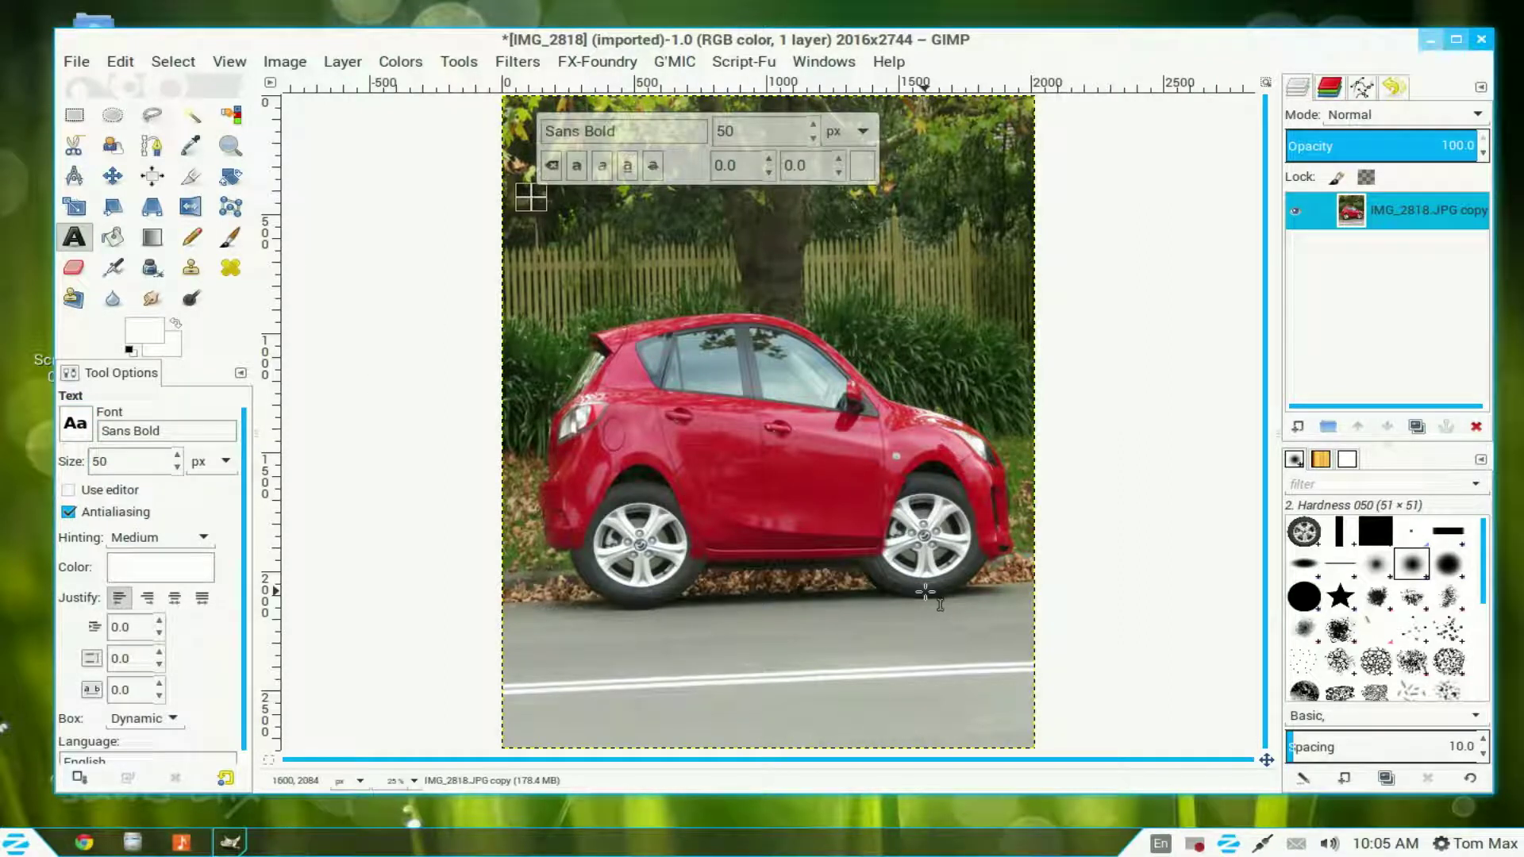
Type the caption 'Nice car Rick' and enlarge it to 180 px.
{"action": "type", "text": "Ni"}
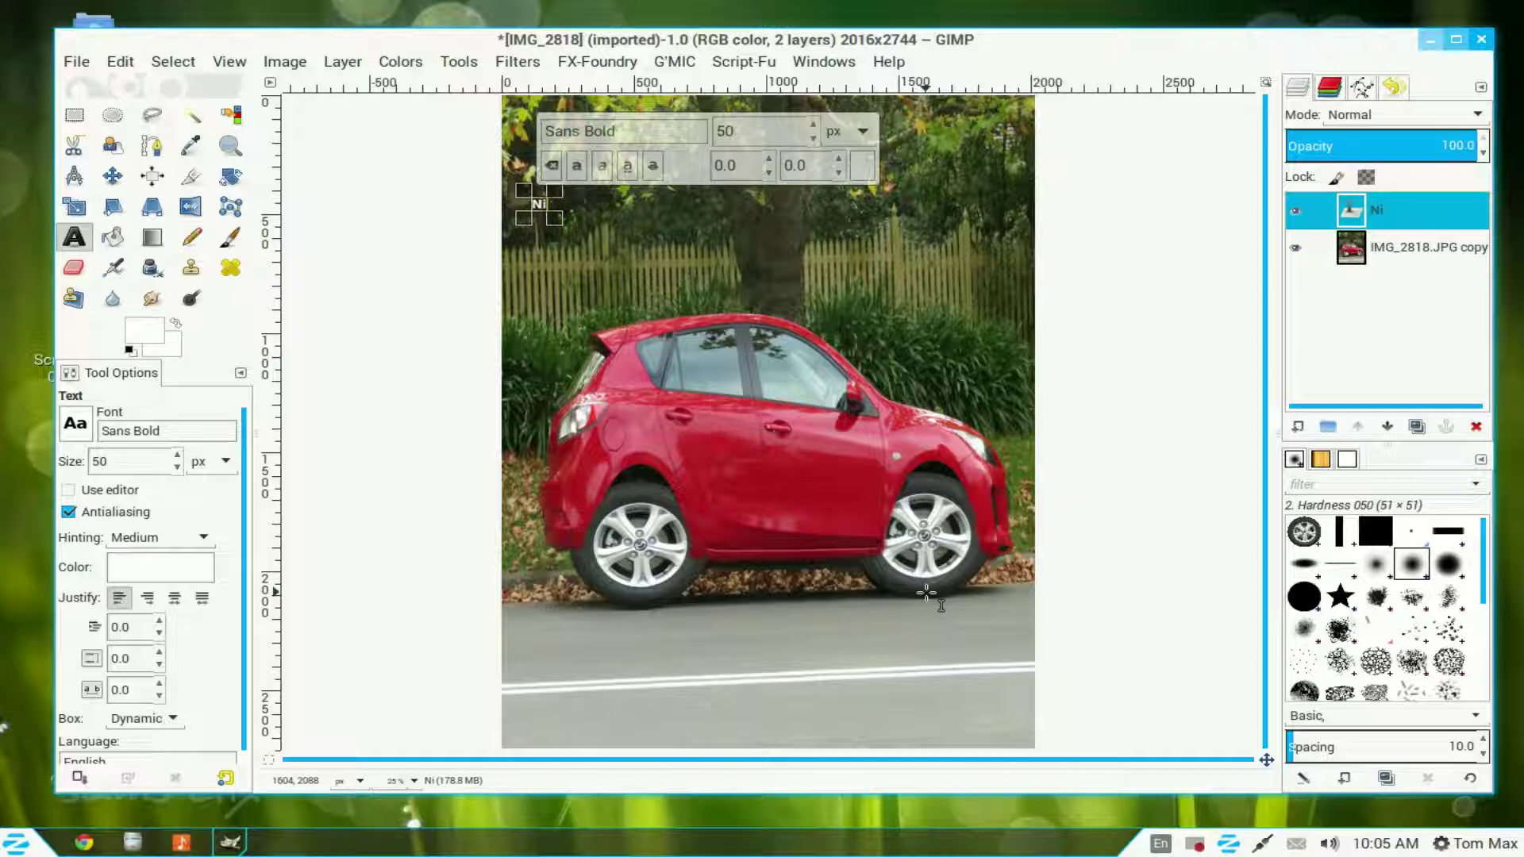
{"action": "type", "text": "ce"}
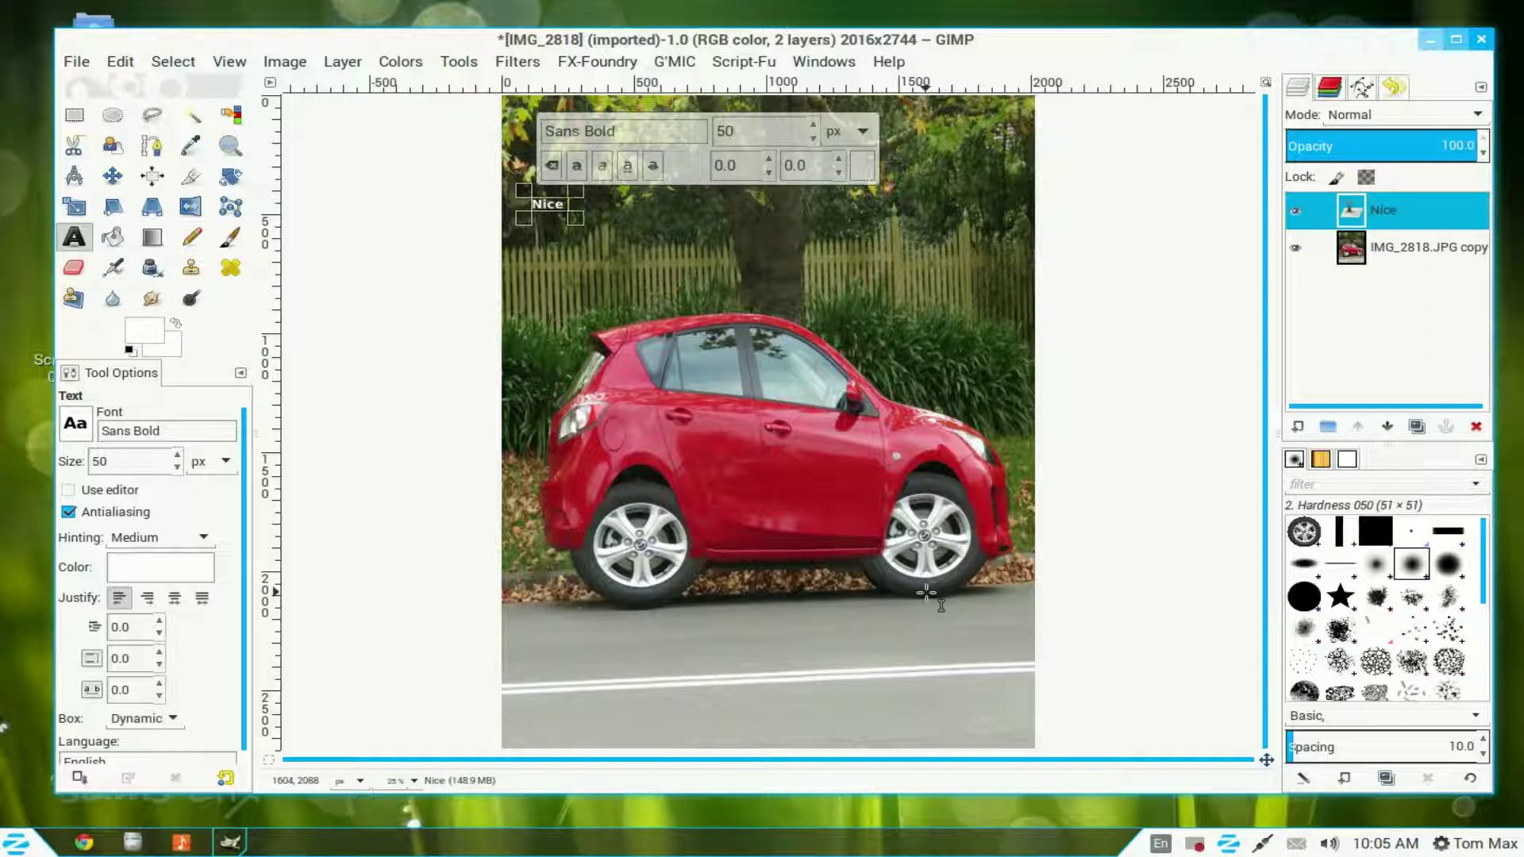
{"action": "type", "text": " car"}
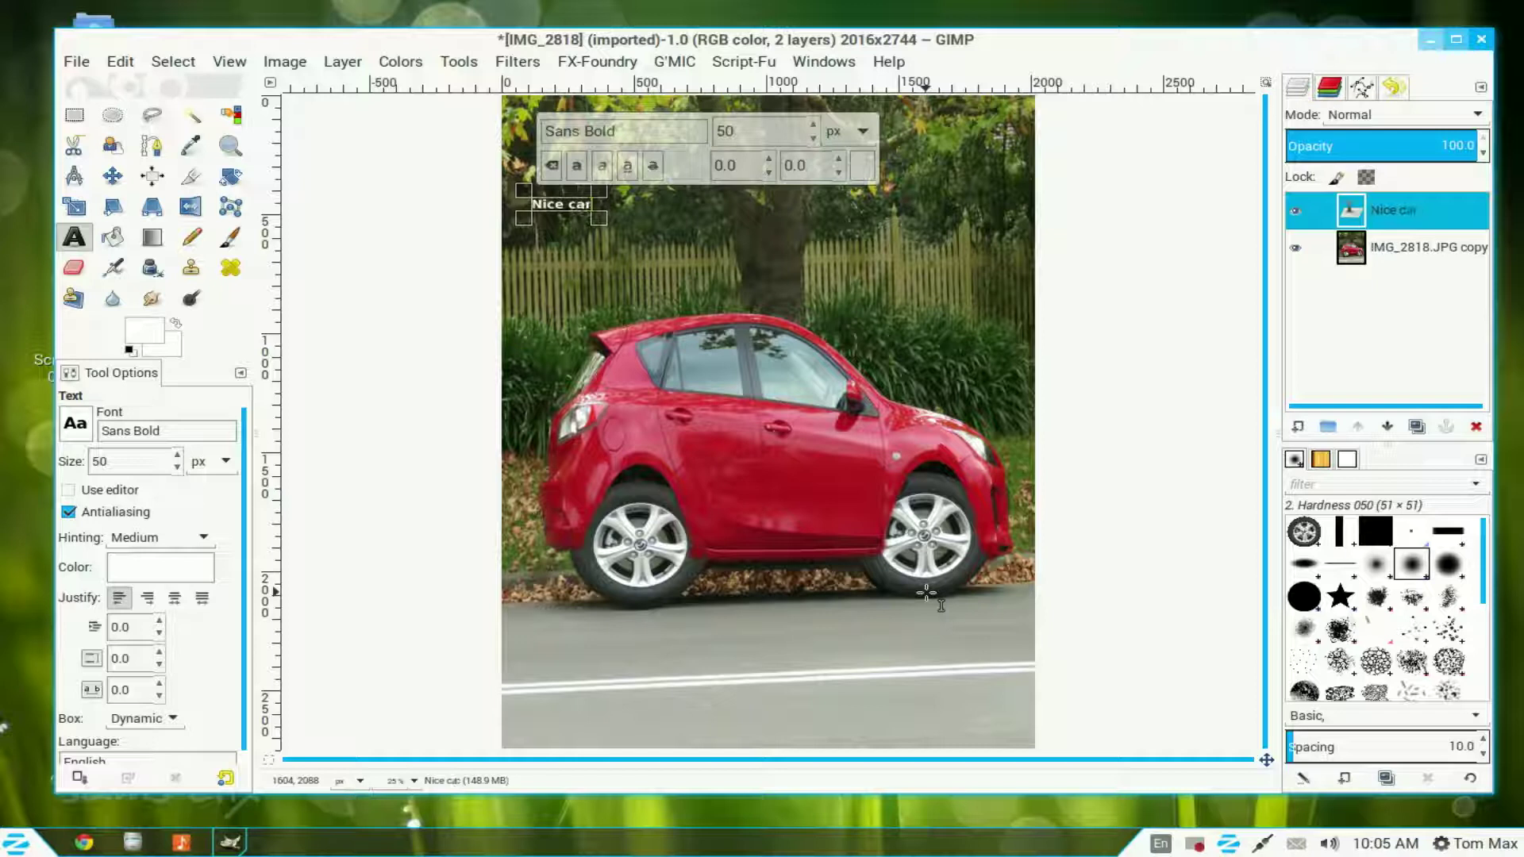
{"action": "type", "text": " Ric"}
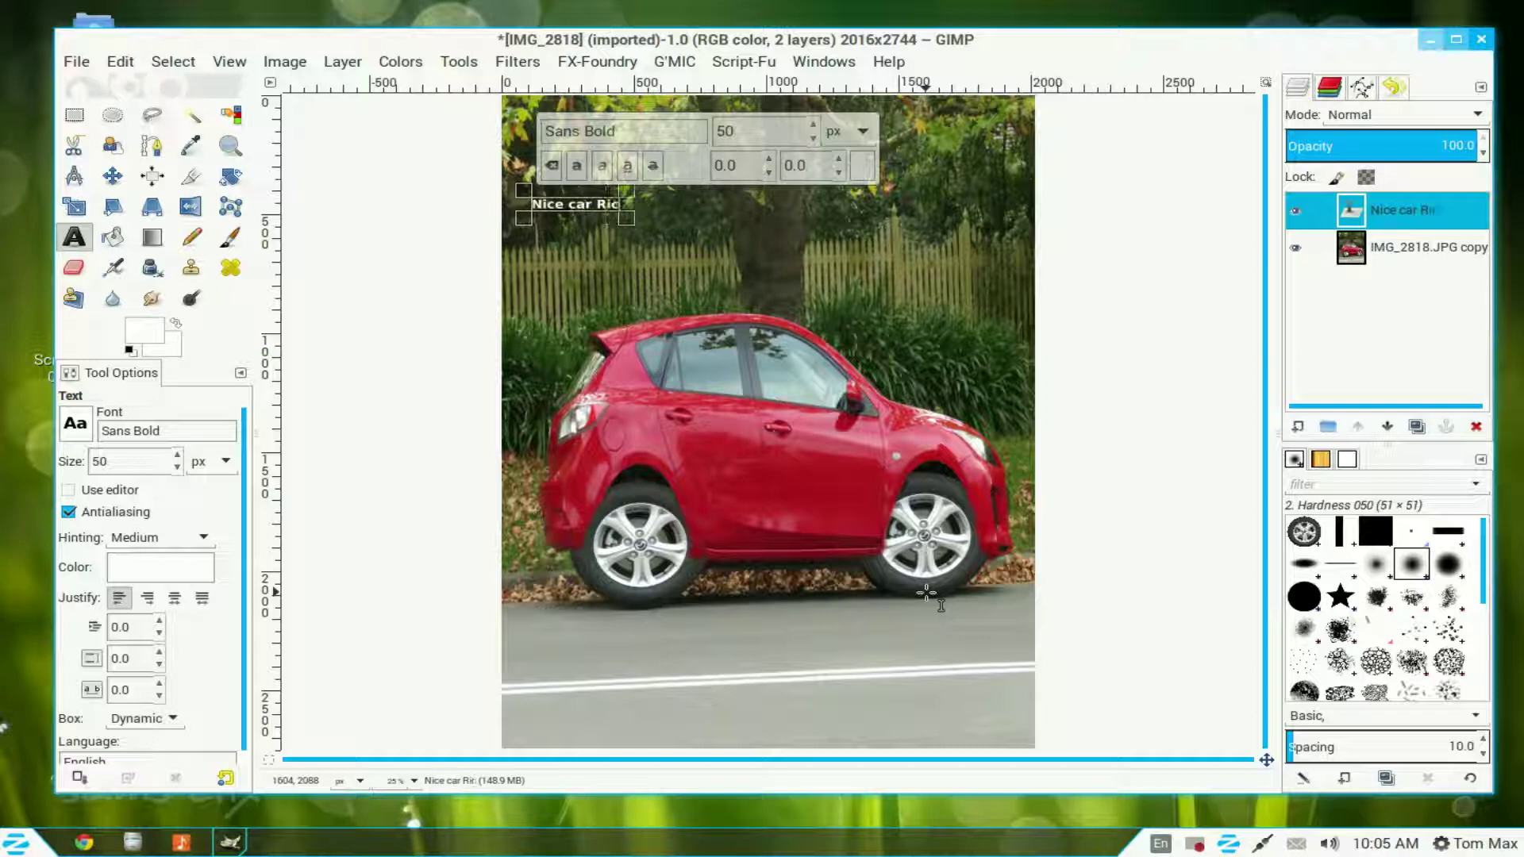
{"action": "type", "text": "k"}
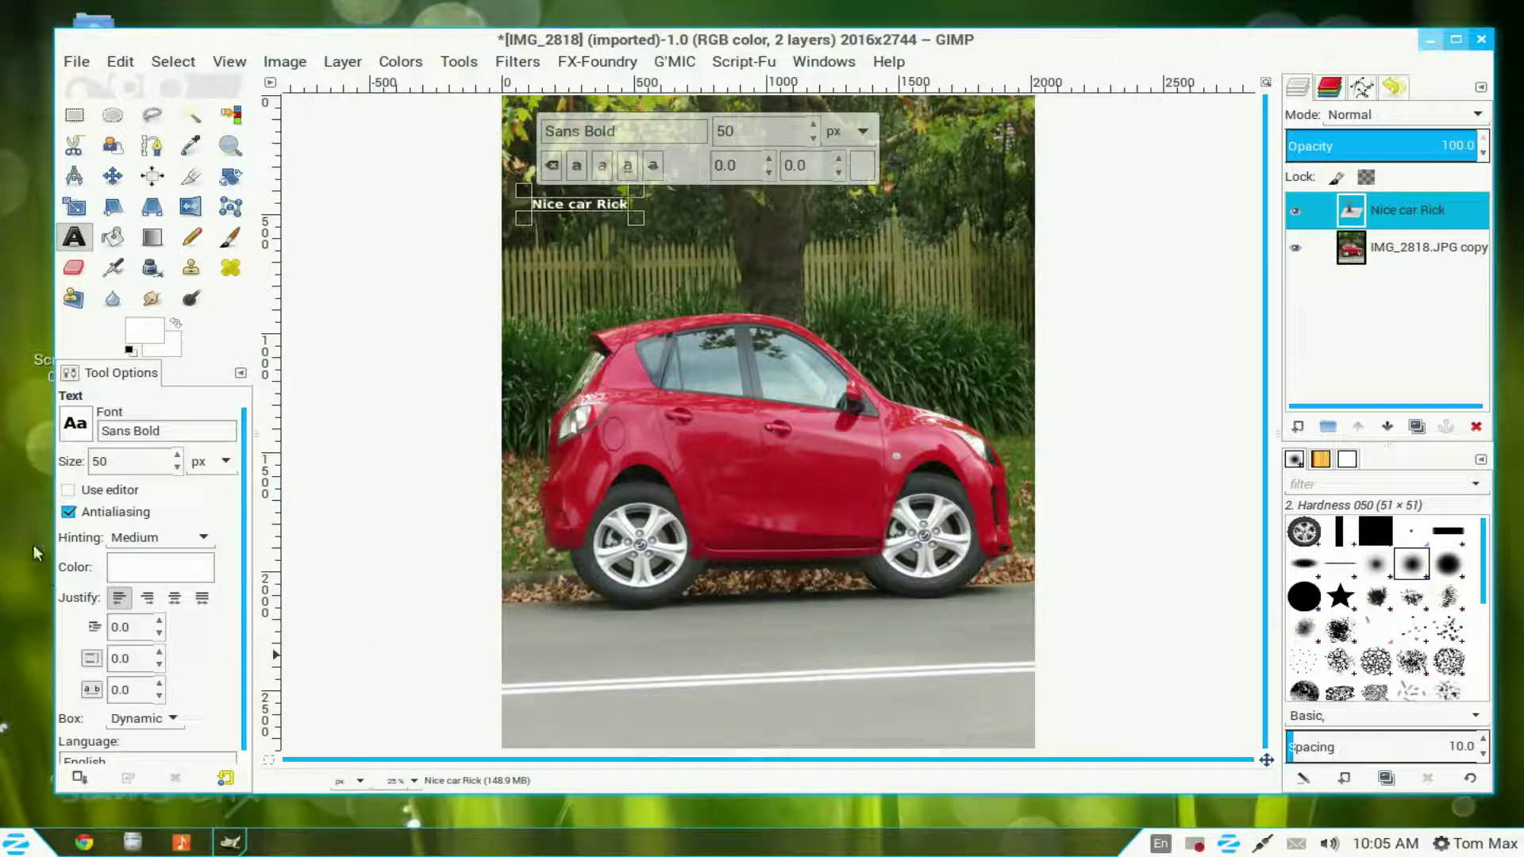
{"action": "left_click_drag", "start_coordinate": [176, 456], "coordinate": [176, 456]}
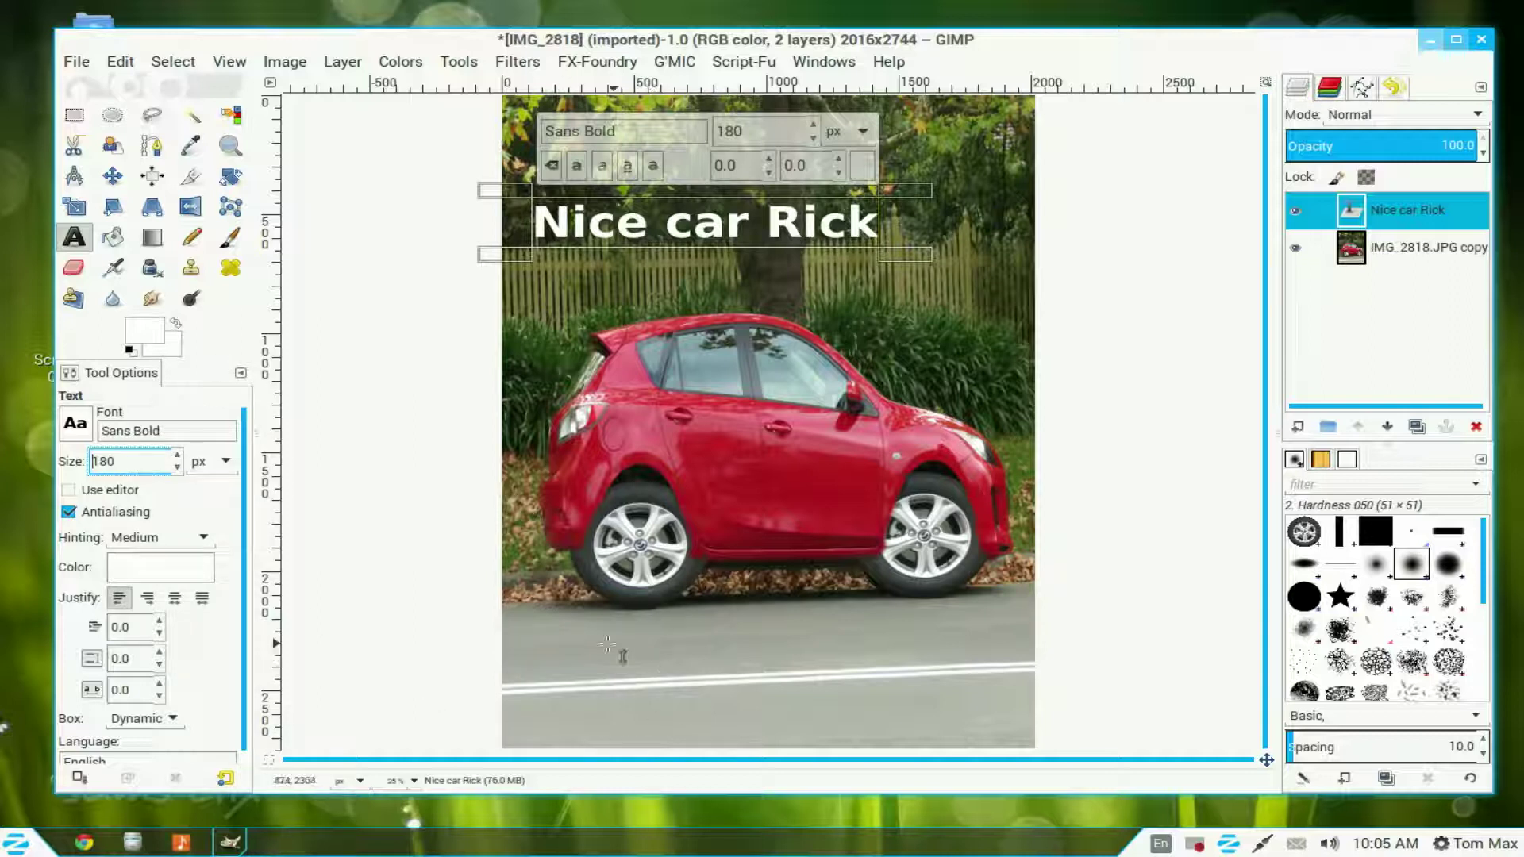
{"action": "left_click", "coordinate": [541, 640]}
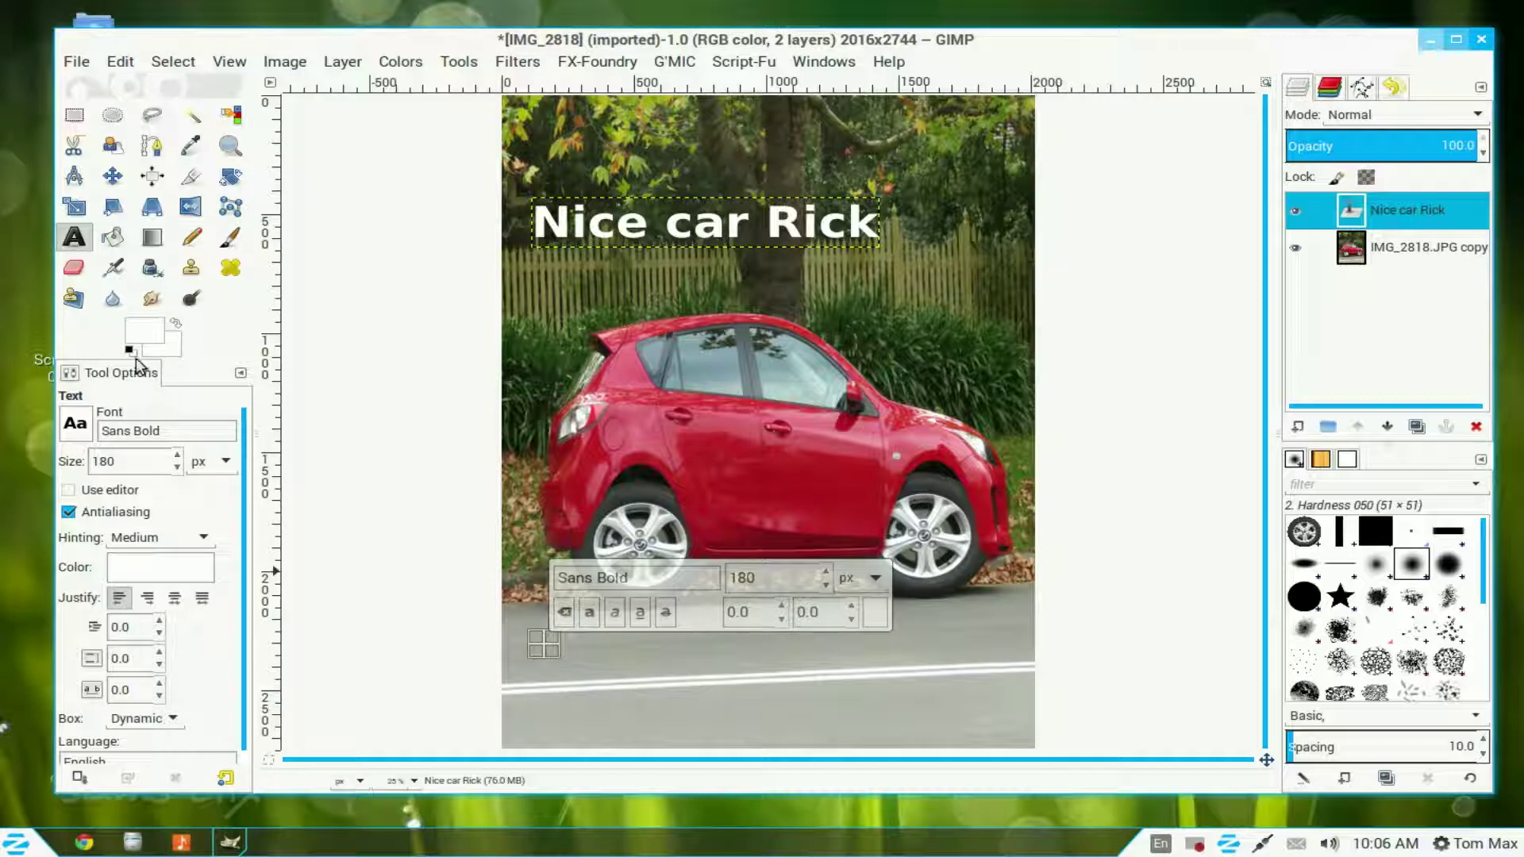
Change the text colour to black.
{"action": "left_click", "coordinate": [163, 562]}
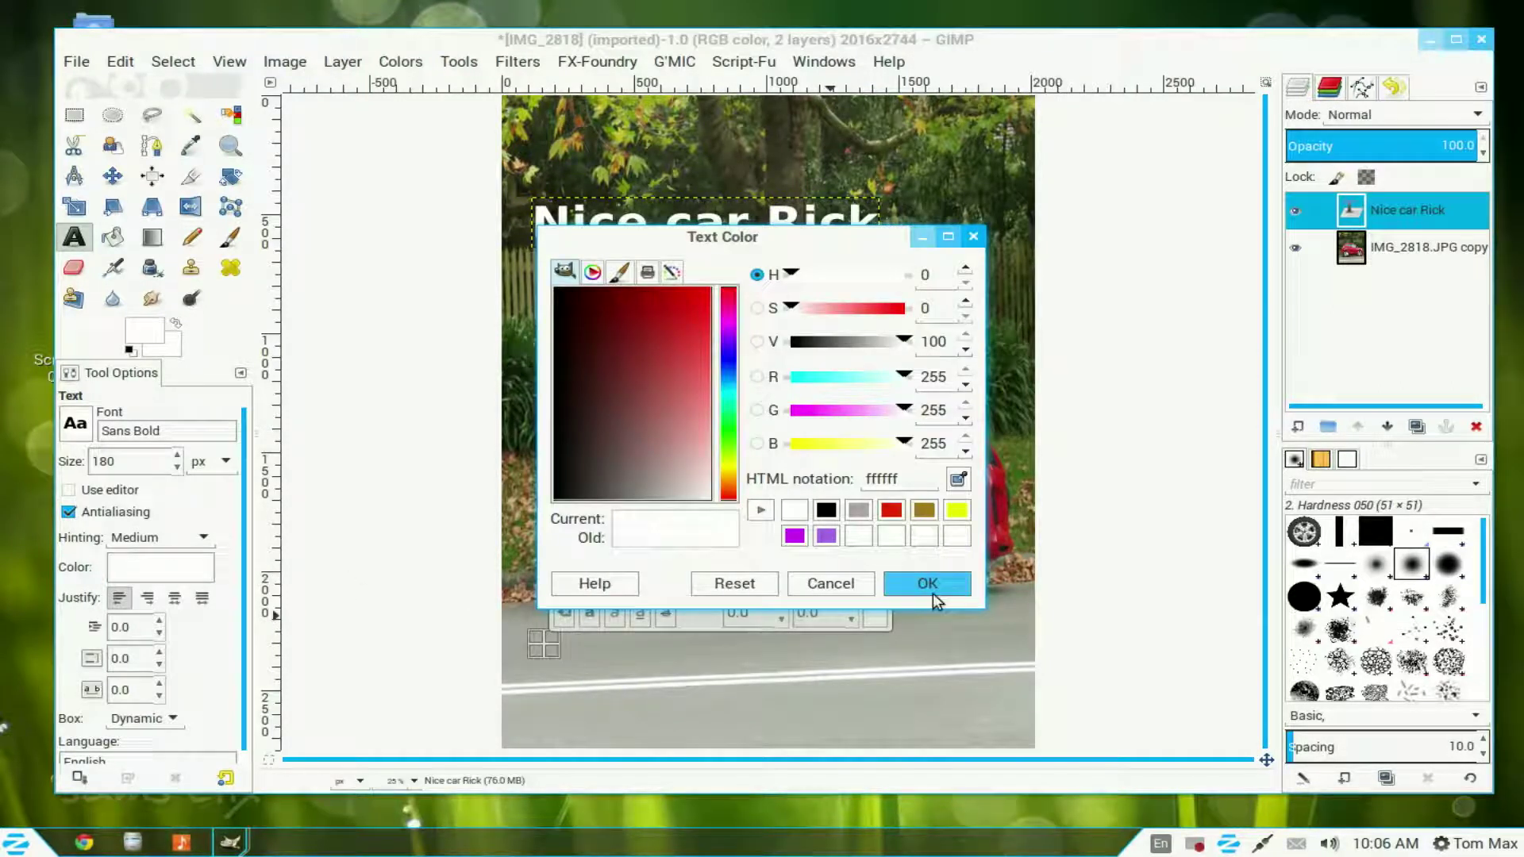
{"action": "left_click", "coordinate": [825, 510]}
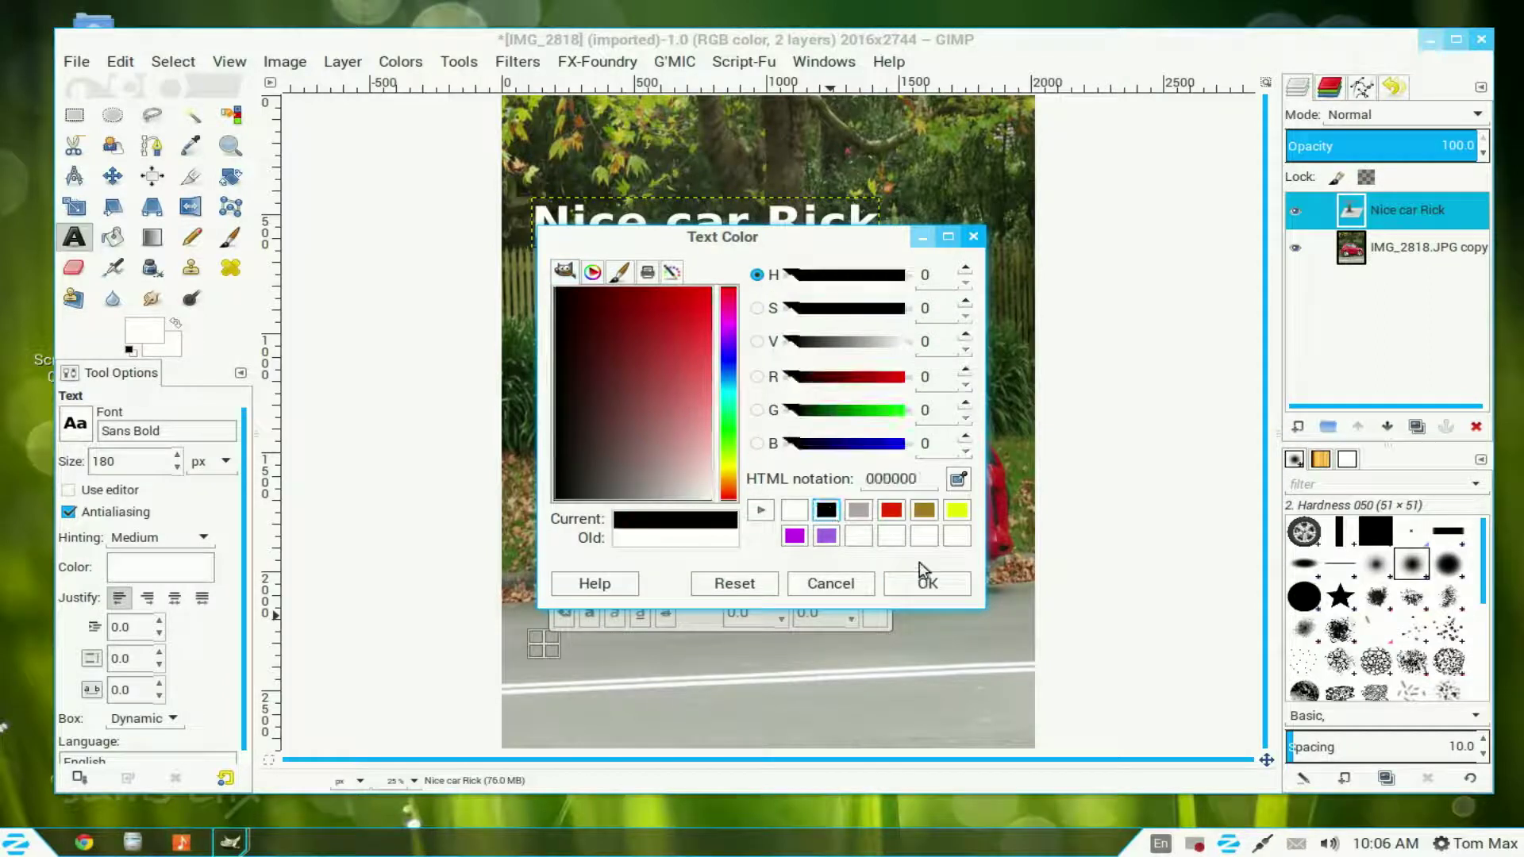
{"action": "left_click", "coordinate": [925, 584]}
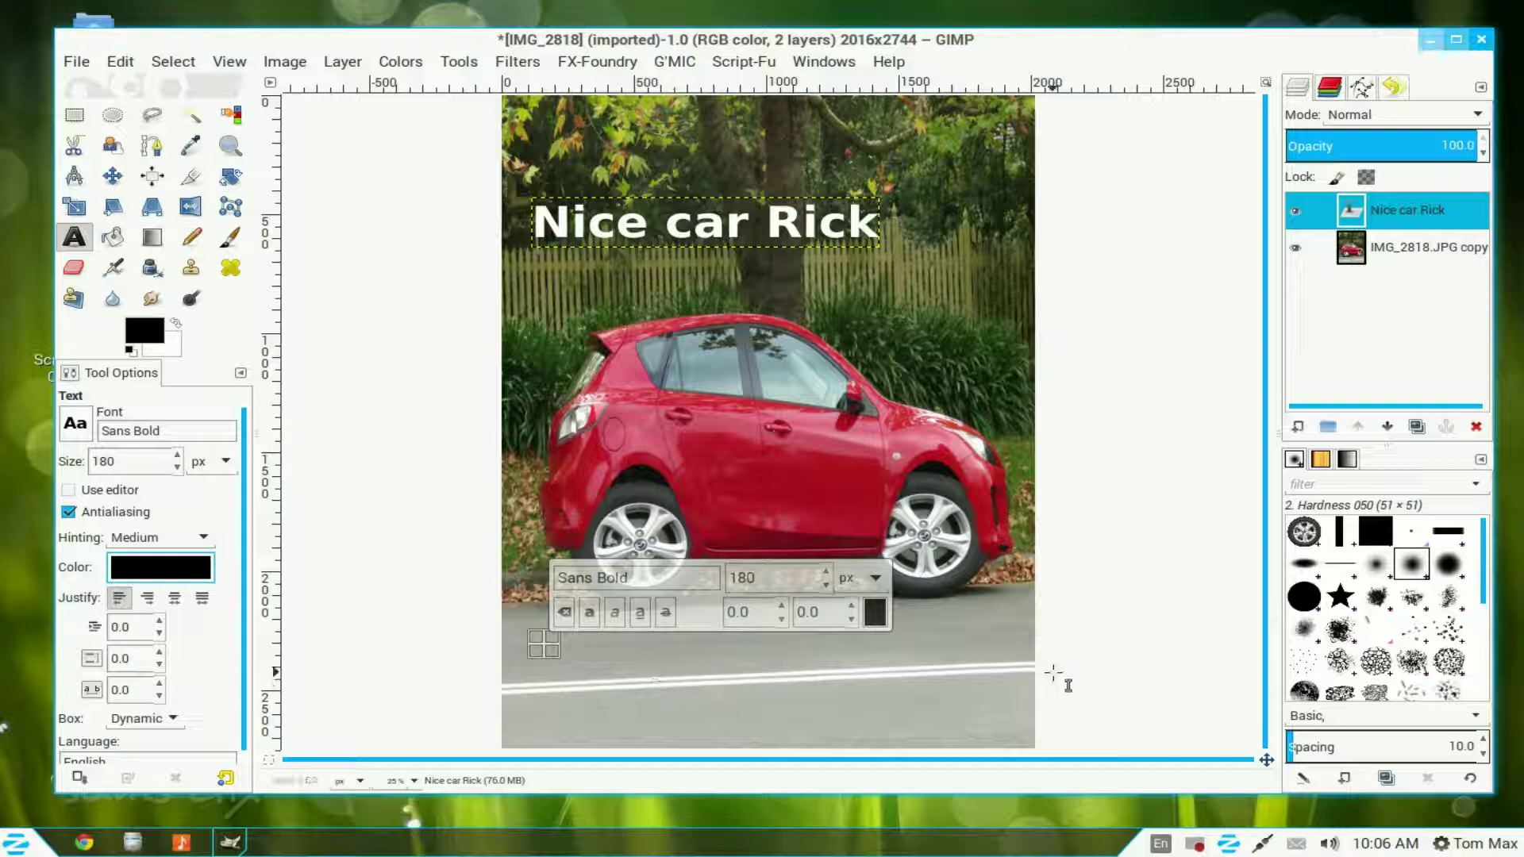
{"action": "key", "text": "o"}
{"action": "key", "text": "u"}
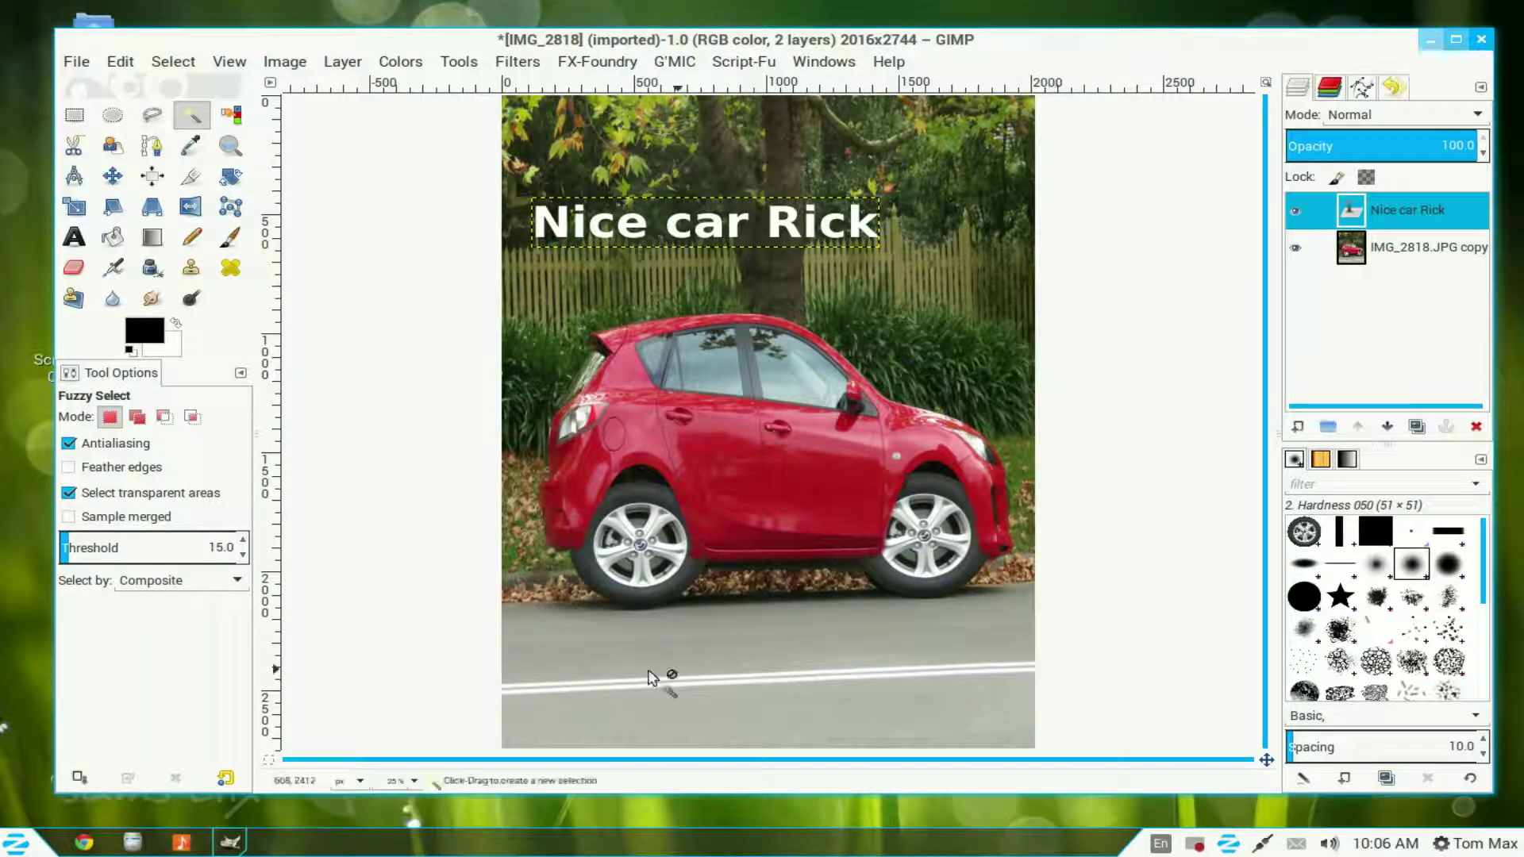
Add a black 131 px caption 'You said it was a V8' on the road near the bottom.
{"action": "left_click", "coordinate": [73, 237]}
{"action": "left_click", "coordinate": [515, 647]}
{"action": "type", "text": "Yo"}
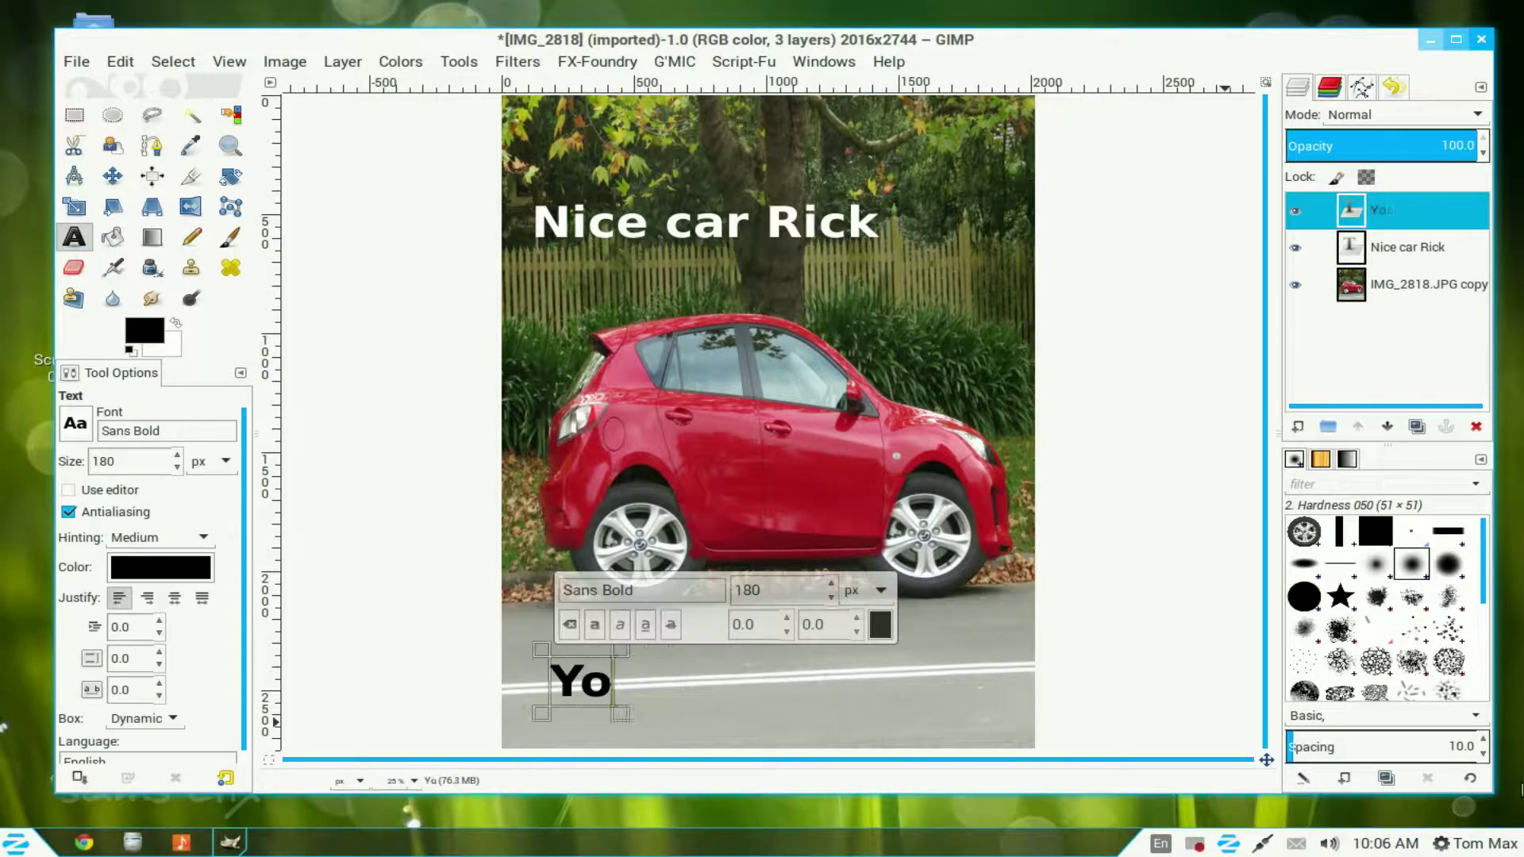
{"action": "type", "text": "u said it was a V8"}
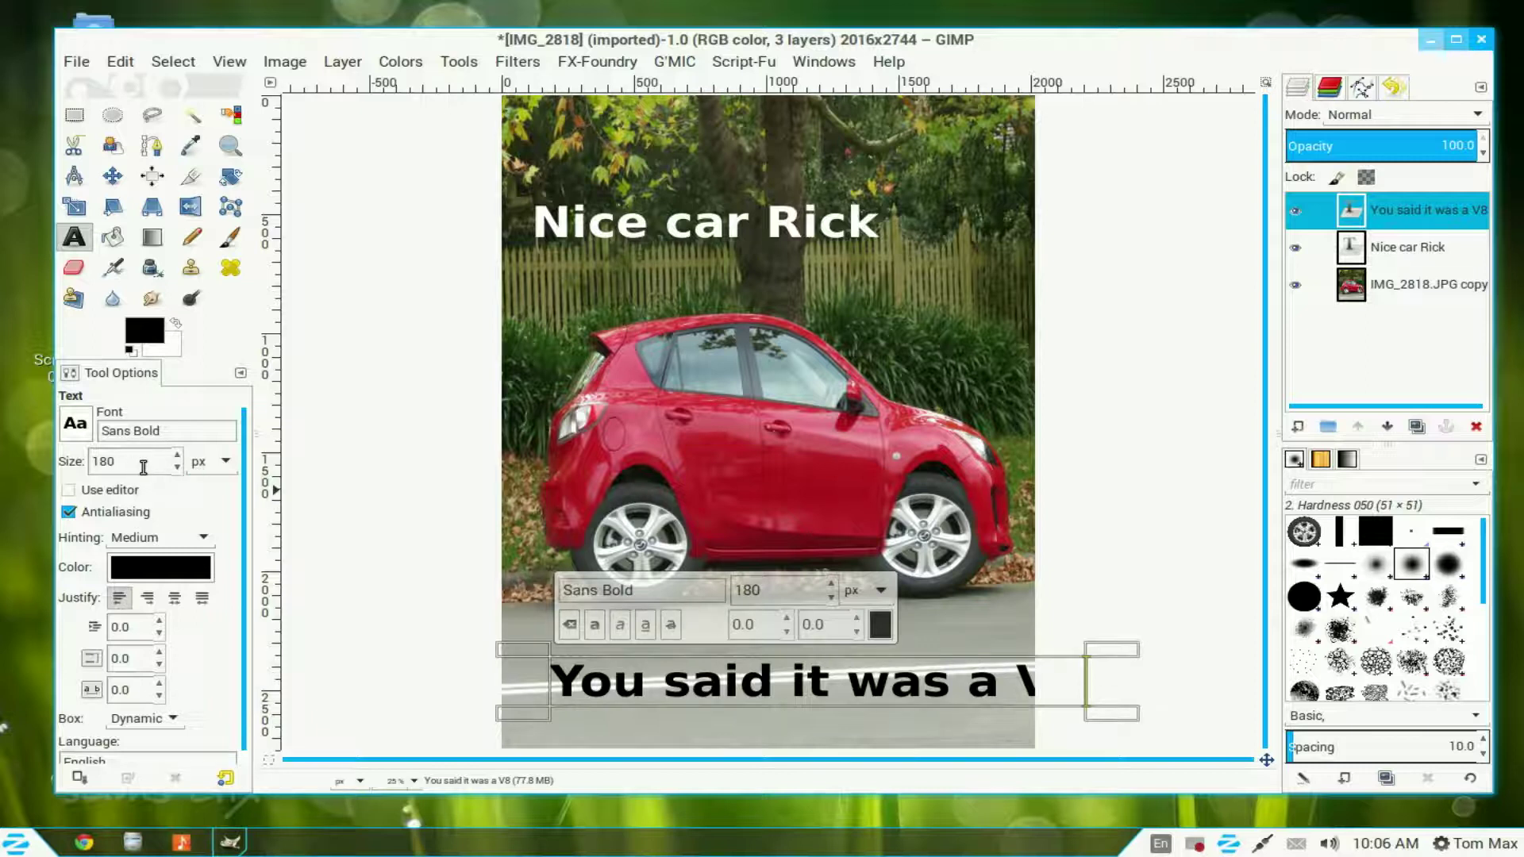
{"action": "scroll", "coordinate": [175, 463], "scroll_direction": "up", "scroll_amount": 18}
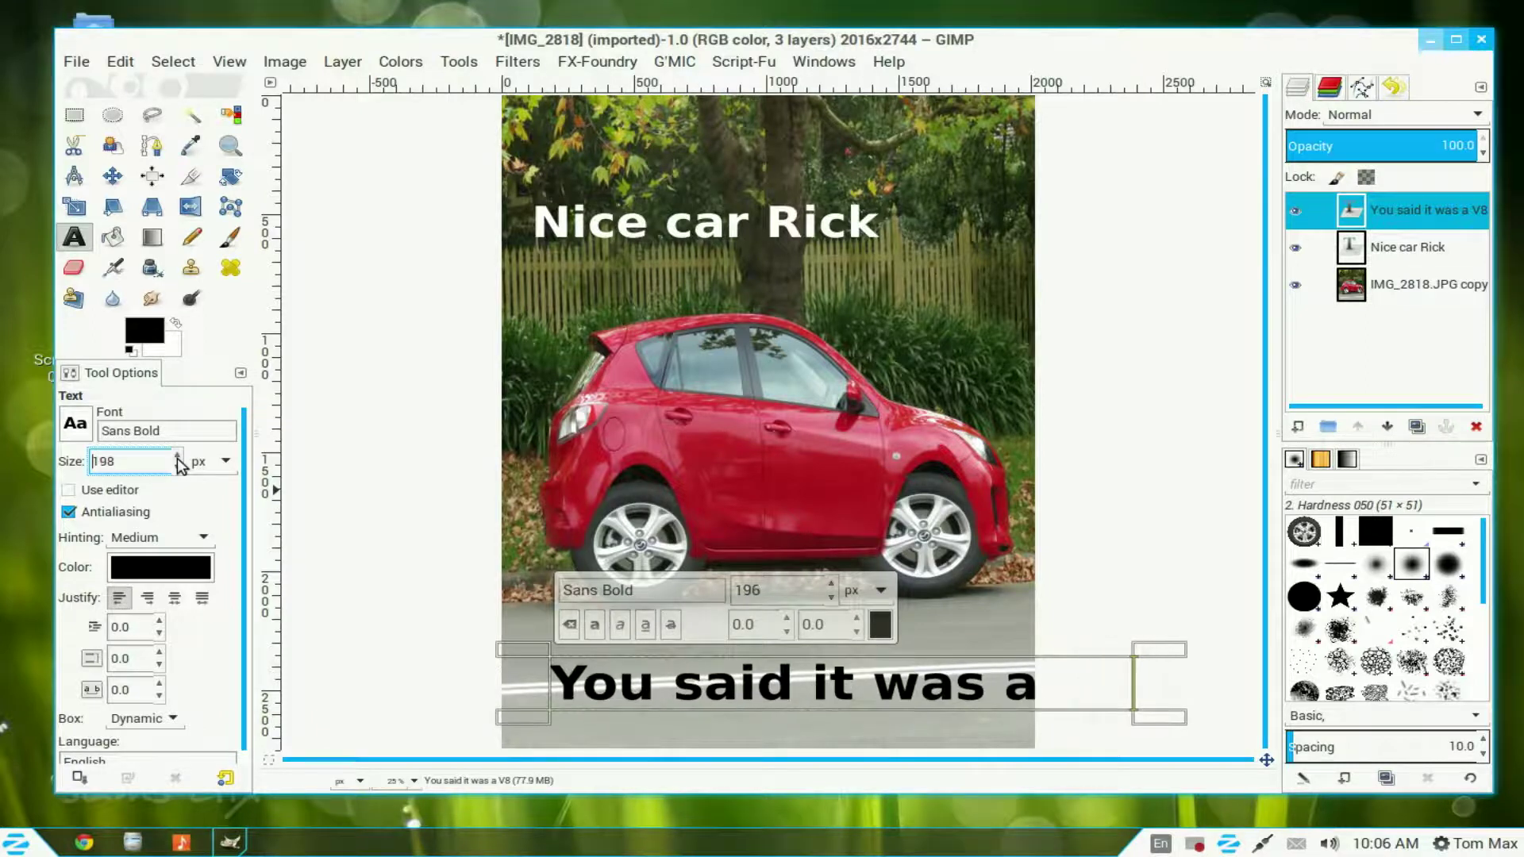
{"action": "scroll", "coordinate": [180, 474], "scroll_direction": "down", "scroll_amount": 20}
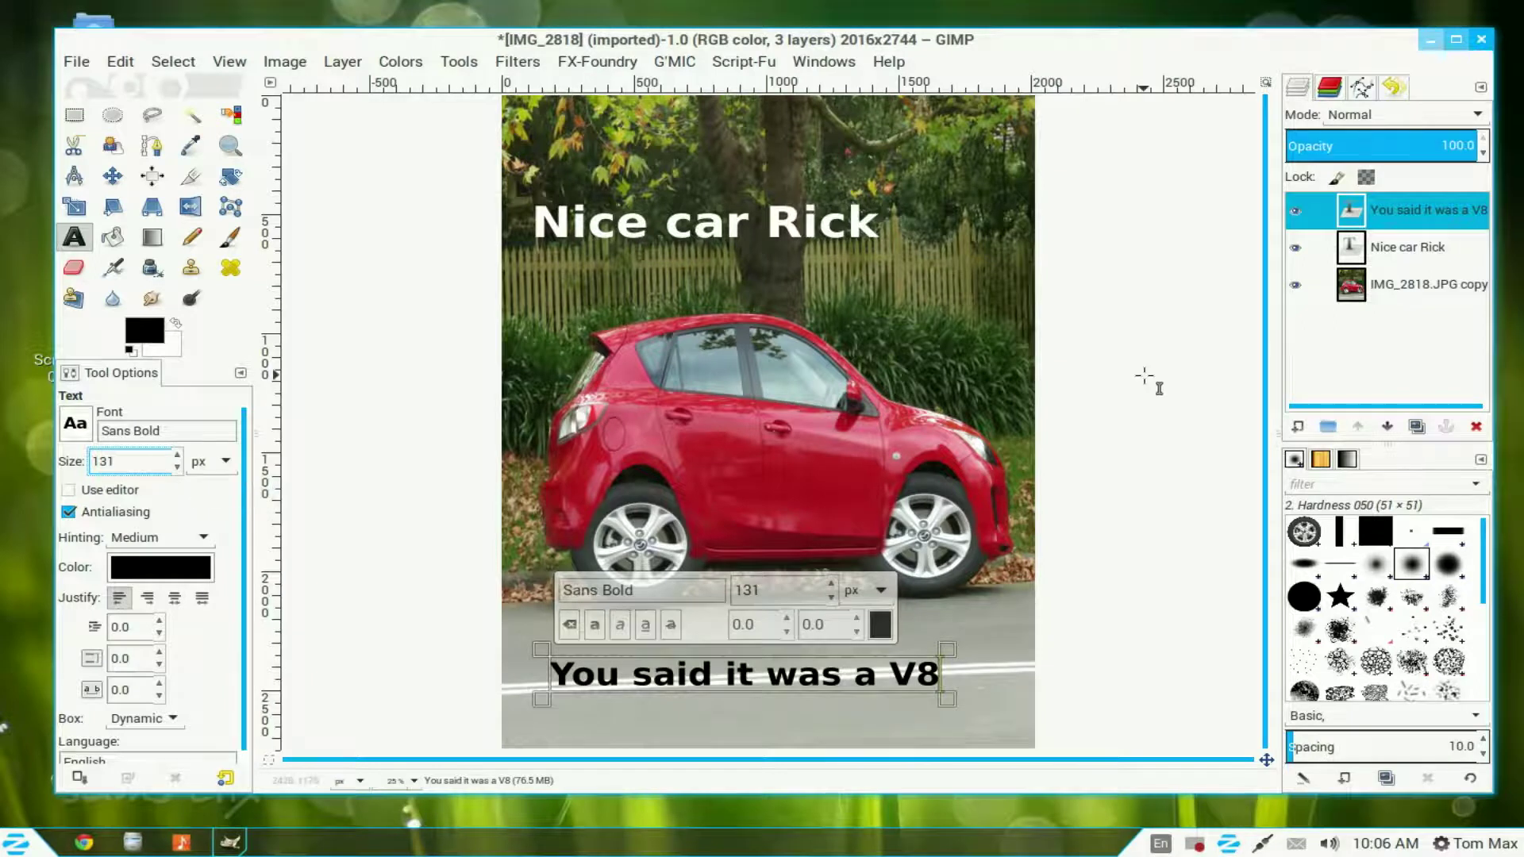
Flatten the caption layers and the car photo into one layer via Flatten Image.
{"action": "right_click", "coordinate": [1383, 215]}
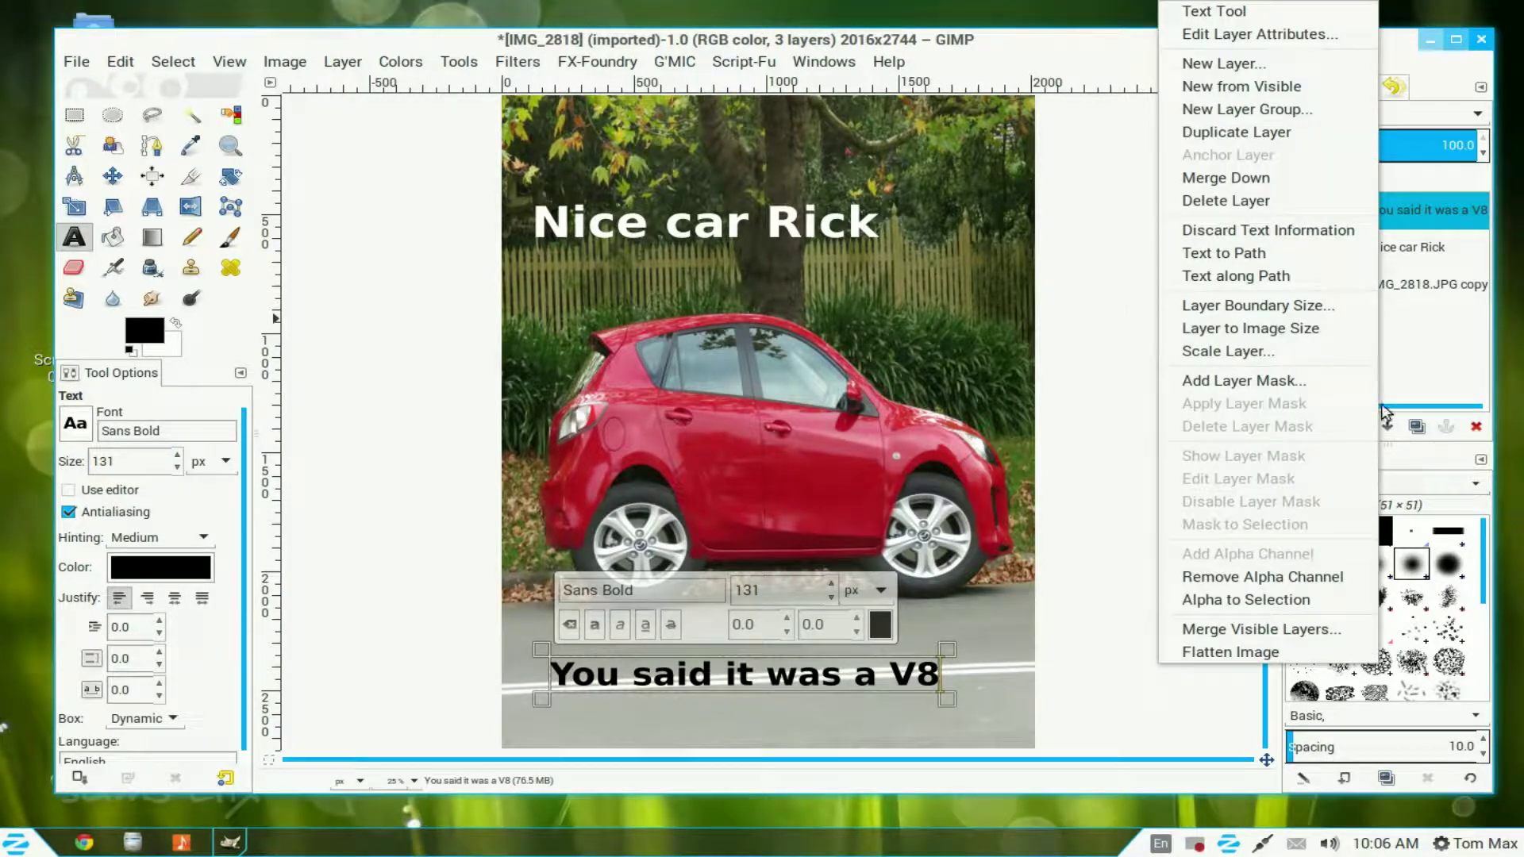
{"action": "left_click", "coordinate": [1299, 656]}
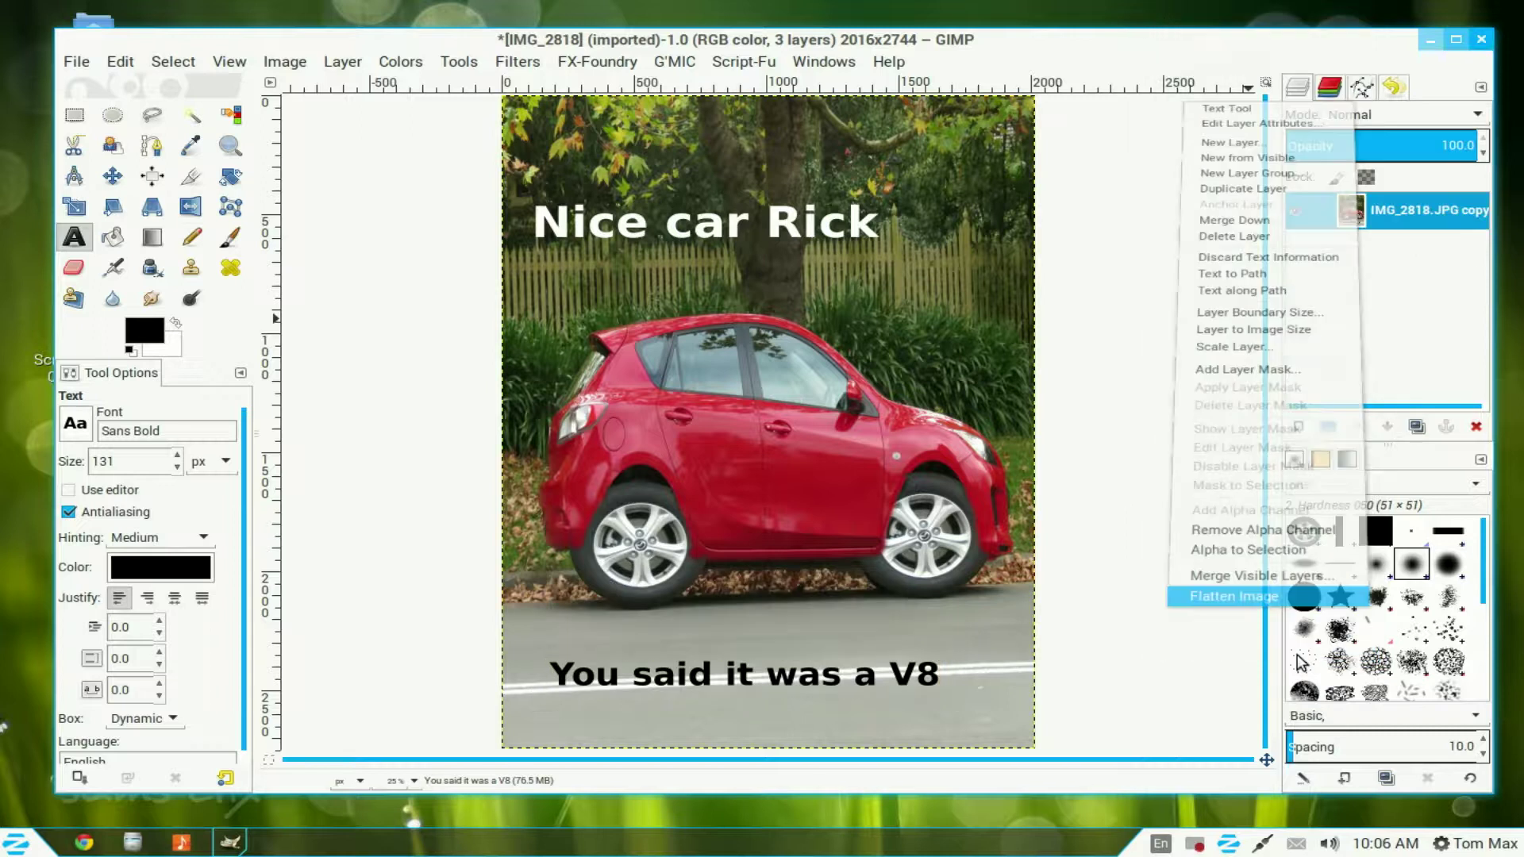